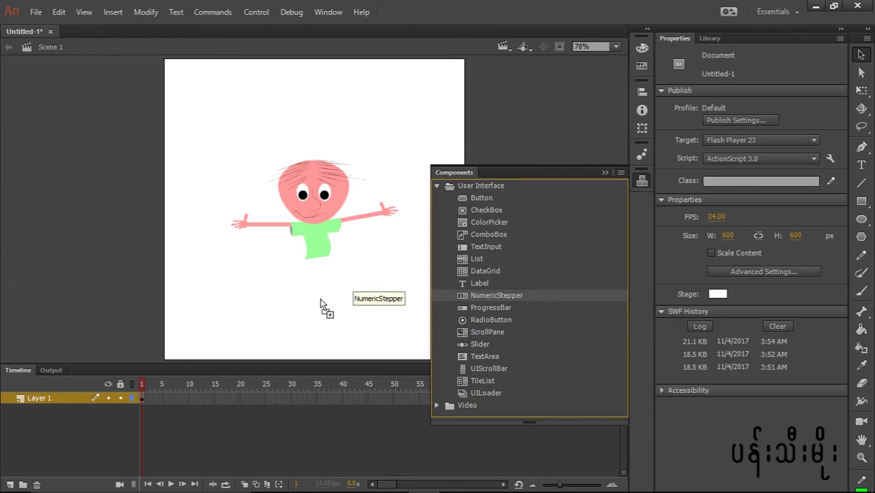
- Place a NumericStepper component and a Label component on the stage below the character
{"action": "left_click_drag", "start_coordinate": [479, 283], "coordinate": [307, 328]}
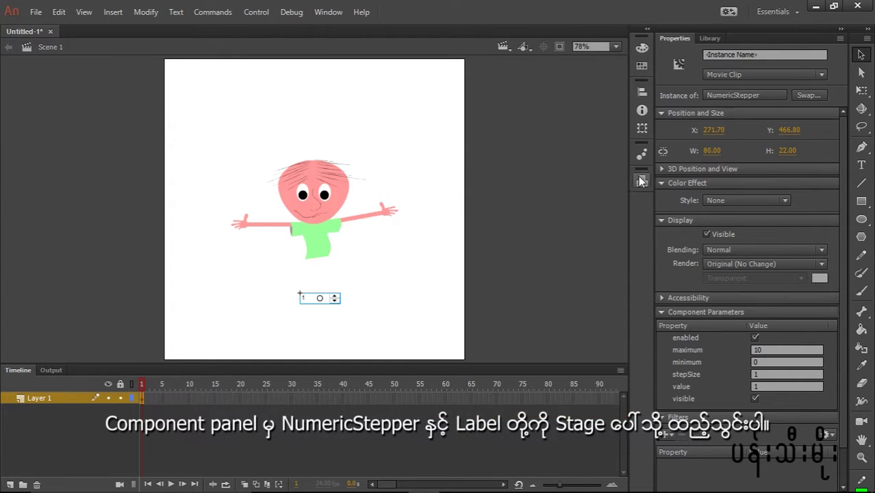
{"action": "left_click_drag", "start_coordinate": [468, 284], "coordinate": [251, 296]}
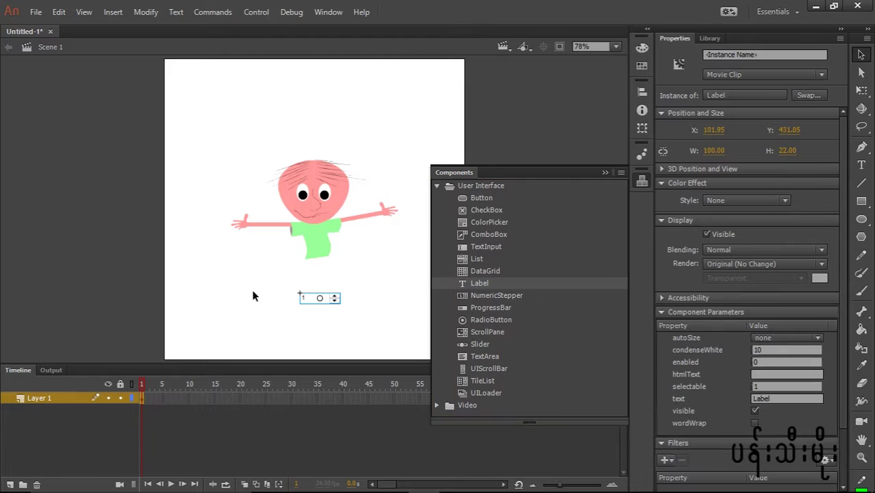
{"action": "left_click", "coordinate": [647, 177]}
{"action": "left_click", "coordinate": [710, 39]}
{"action": "left_click", "coordinate": [674, 39]}
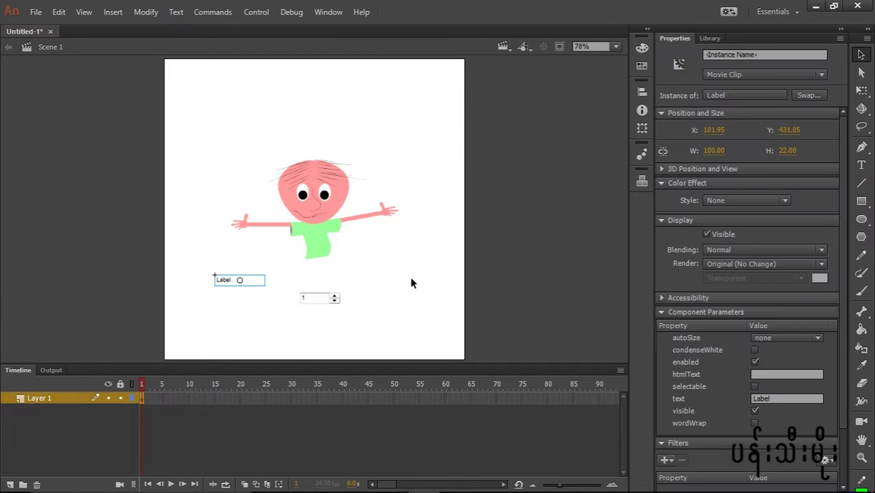
- Align the label directly beside the numeric stepper and change its text to "Scale"
{"action": "left_click", "coordinate": [273, 289]}
{"action": "left_click_drag", "start_coordinate": [225, 283], "coordinate": [259, 302]}
{"action": "left_click", "coordinate": [770, 397]}
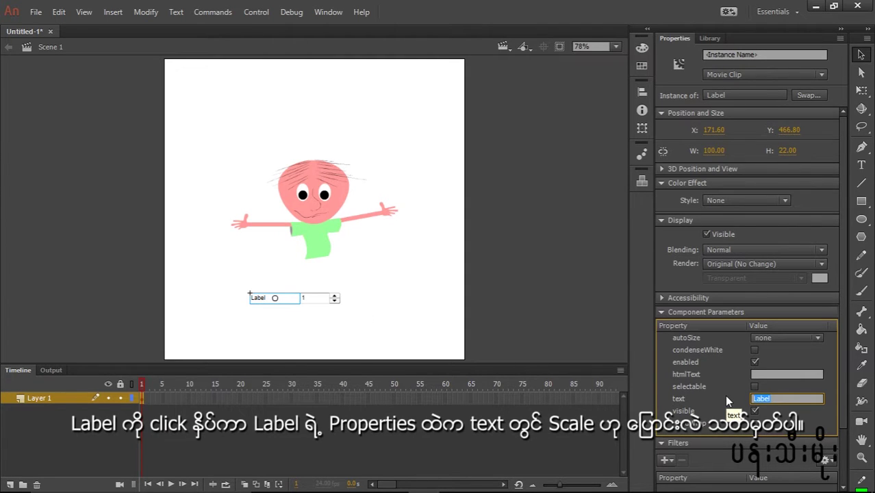
{"action": "type", "text": "Scale"}
{"action": "key", "text": "Return"}
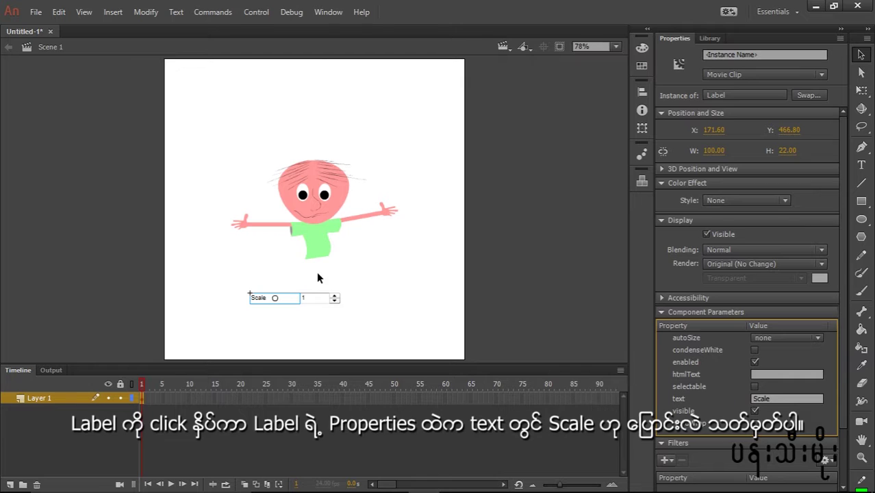
- Try different spacings between the Scale label and the numeric stepper
{"action": "left_click_drag", "start_coordinate": [332, 306], "coordinate": [357, 306]}
{"action": "left_click", "coordinate": [277, 301]}
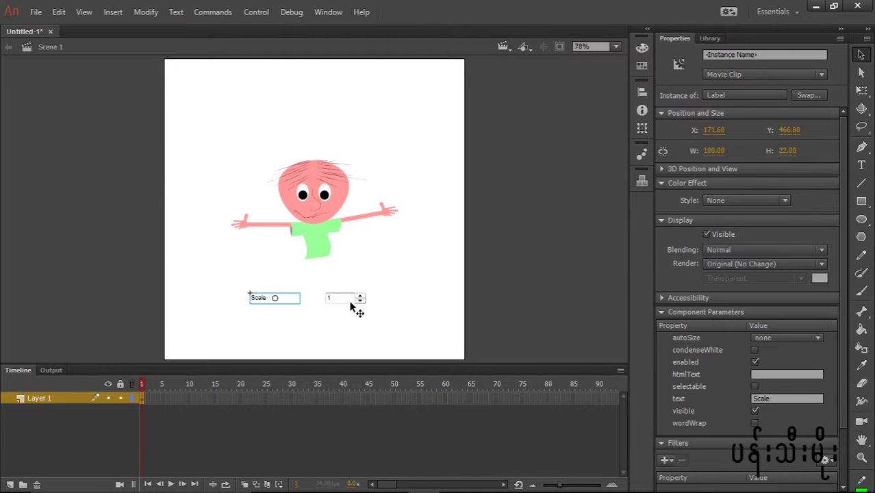
{"action": "left_click_drag", "start_coordinate": [347, 303], "coordinate": [331, 308]}
{"action": "left_click", "coordinate": [263, 301]}
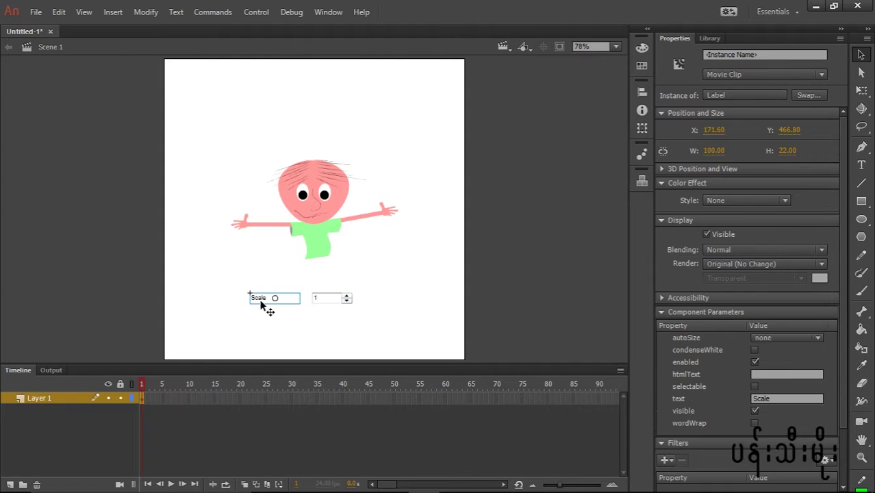
{"action": "left_click_drag", "start_coordinate": [322, 302], "coordinate": [310, 301]}
- Group the Scale label with the numeric stepper and center the group horizontally on the stage
{"action": "left_click_drag", "start_coordinate": [227, 275], "coordinate": [354, 319]}
{"action": "left_click", "coordinate": [145, 11]}
{"action": "left_click", "coordinate": [225, 218]}
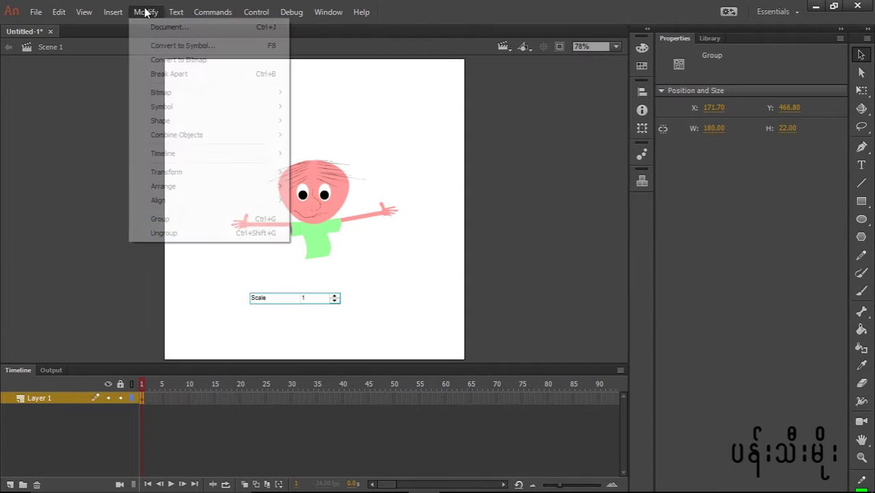
{"action": "left_click", "coordinate": [146, 12]}
{"action": "mouse_move", "coordinate": [247, 201]}
{"action": "left_click", "coordinate": [332, 215]}
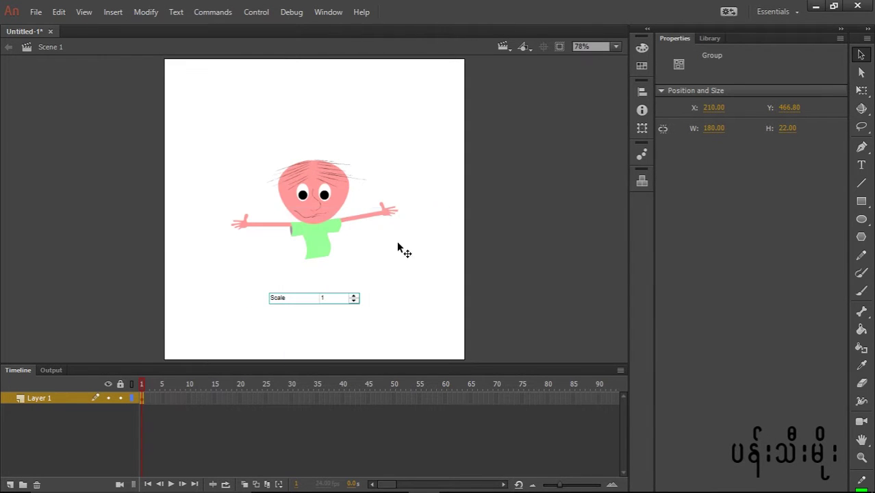
- Set the Y position of the label and stepper group to 500, then deselect it
{"action": "left_click", "coordinate": [789, 108]}
{"action": "type", "text": "500"}
{"action": "key", "text": "Return"}
{"action": "left_click", "coordinate": [510, 241]}
- Set the character bitmap's Y position to 150 and its width to 100 with proportions locked
{"action": "left_click", "coordinate": [304, 183]}
{"action": "left_click", "coordinate": [788, 129]}
{"action": "type", "text": "150"}
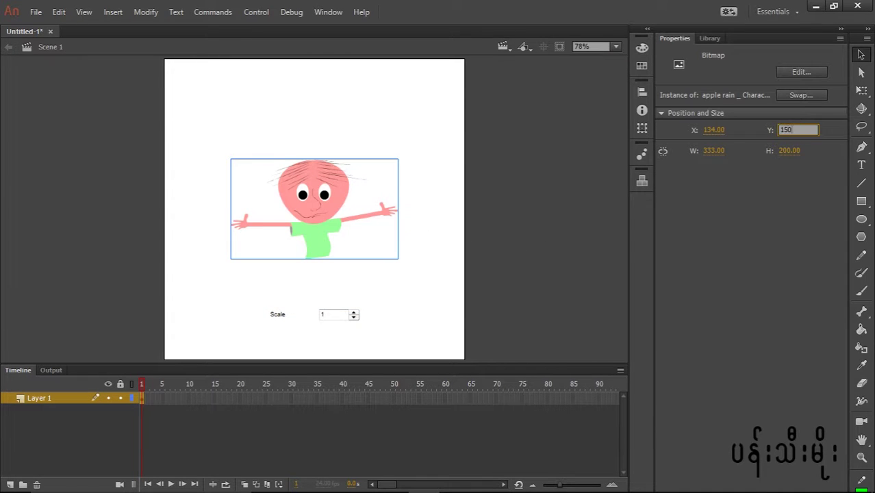
{"action": "key", "text": "Return"}
{"action": "left_click", "coordinate": [710, 150]}
{"action": "type", "text": "100"}
{"action": "key", "text": "Return"}
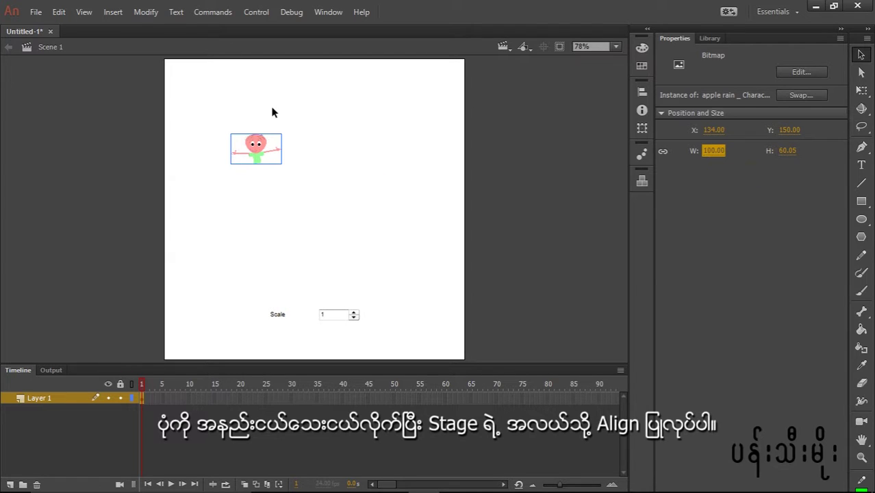
- Set the character bitmap's width to 120, keeping its proportions
{"action": "left_click", "coordinate": [712, 150]}
{"action": "type", "text": "120"}
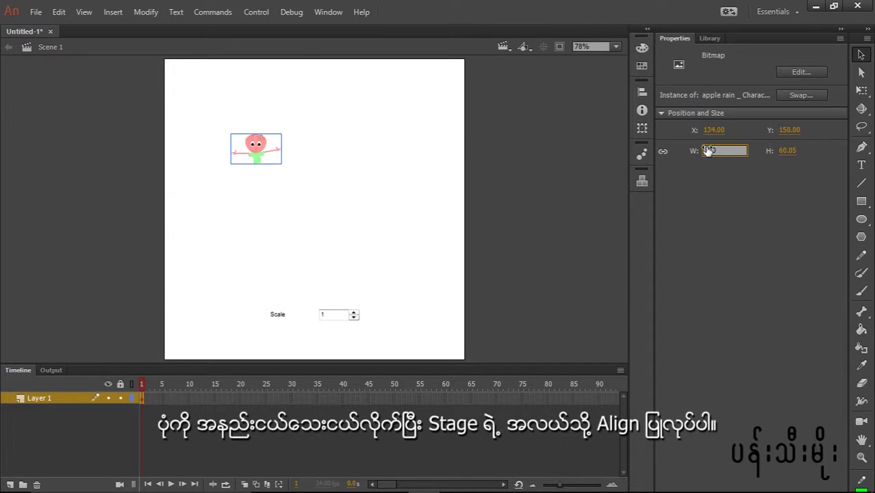
{"action": "key", "text": "Return"}
{"action": "left_click_drag", "start_coordinate": [706, 152], "coordinate": [723, 152]}
{"action": "left_click", "coordinate": [722, 151]}
{"action": "type", "text": "120"}
{"action": "key", "text": "Return"}
- Center the character bitmap horizontally and vertically on the stage, then deselect it
{"action": "left_click", "coordinate": [146, 12]}
{"action": "mouse_move", "coordinate": [176, 198]}
{"action": "left_click", "coordinate": [321, 217]}
{"action": "left_click", "coordinate": [146, 11]}
{"action": "left_click", "coordinate": [335, 258]}
{"action": "left_click", "coordinate": [405, 269]}
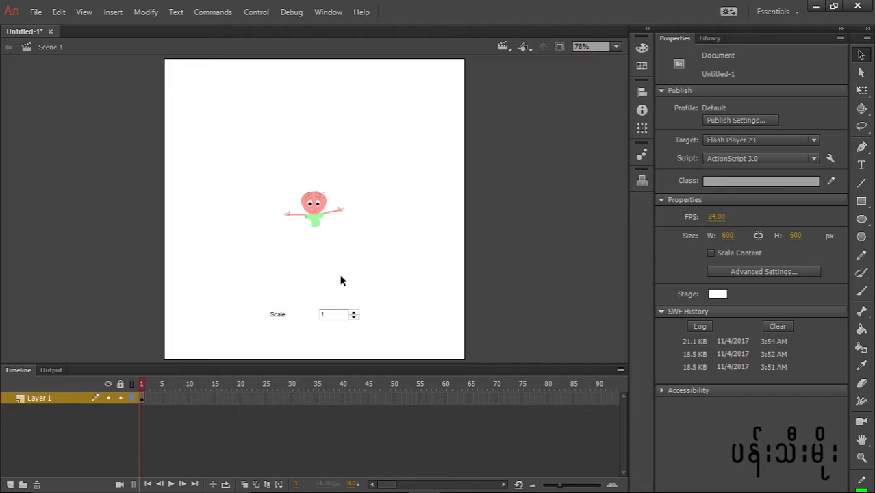
- Test the movie, step the Scale value up and back down in the preview, then close the preview
{"action": "left_click", "coordinate": [257, 13]}
{"action": "left_click", "coordinate": [294, 103]}
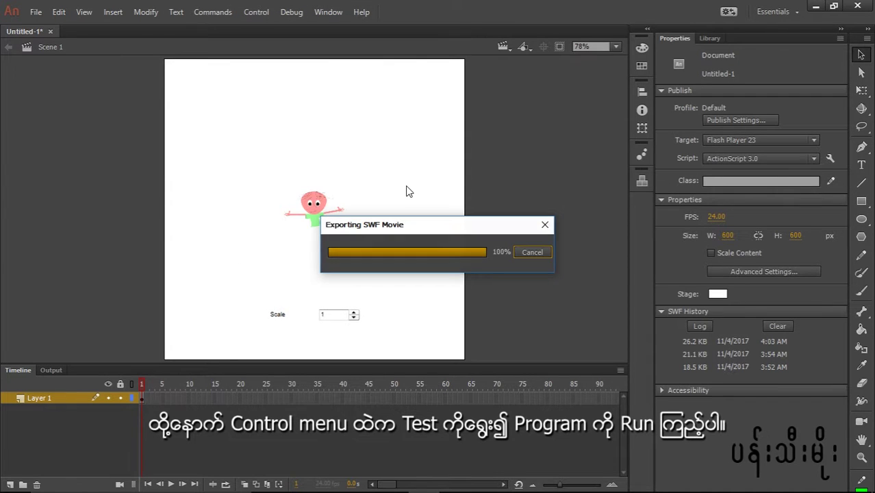
{"action": "left_click", "coordinate": [548, 393]}
{"action": "left_click", "coordinate": [548, 392]}
{"action": "left_click", "coordinate": [548, 393]}
{"action": "left_click", "coordinate": [548, 393]}
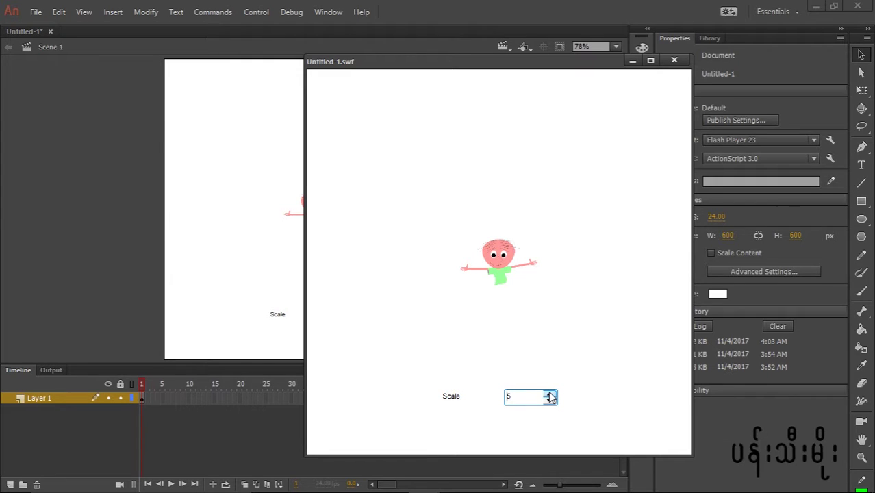
{"action": "left_click", "coordinate": [551, 401]}
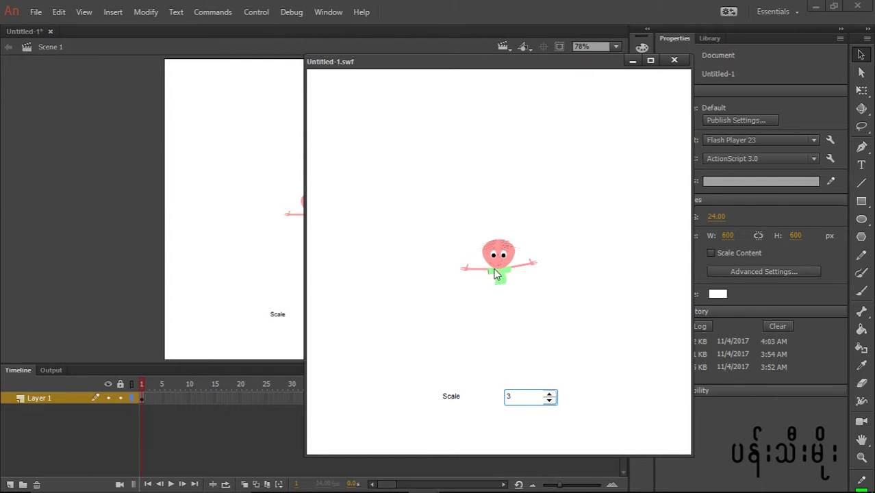
{"action": "left_click", "coordinate": [673, 60]}
- Ungroup the label and stepper, and give the numeric stepper the instance name myNumericStepper
{"action": "left_click", "coordinate": [350, 317]}
{"action": "left_click", "coordinate": [146, 11]}
{"action": "left_click", "coordinate": [214, 232]}
{"action": "left_click", "coordinate": [350, 314]}
{"action": "left_click", "coordinate": [773, 58]}
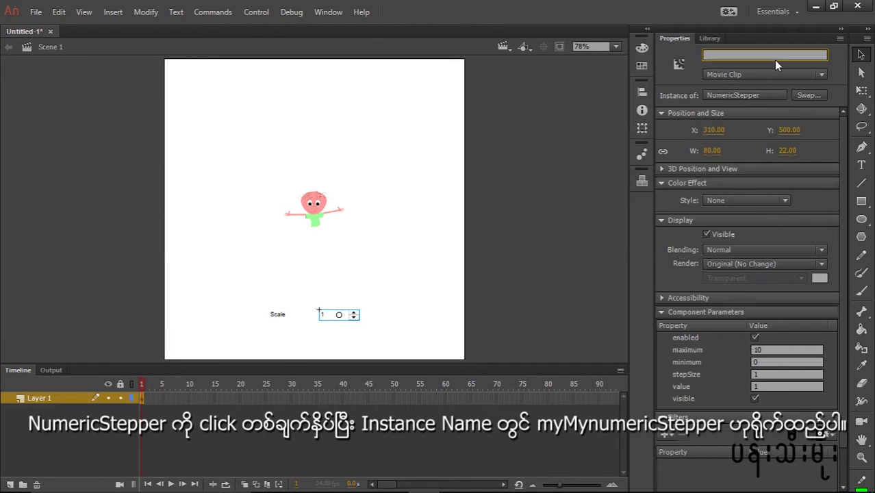
{"action": "type", "text": "myNumericStepper"}
{"action": "key", "text": "Return"}
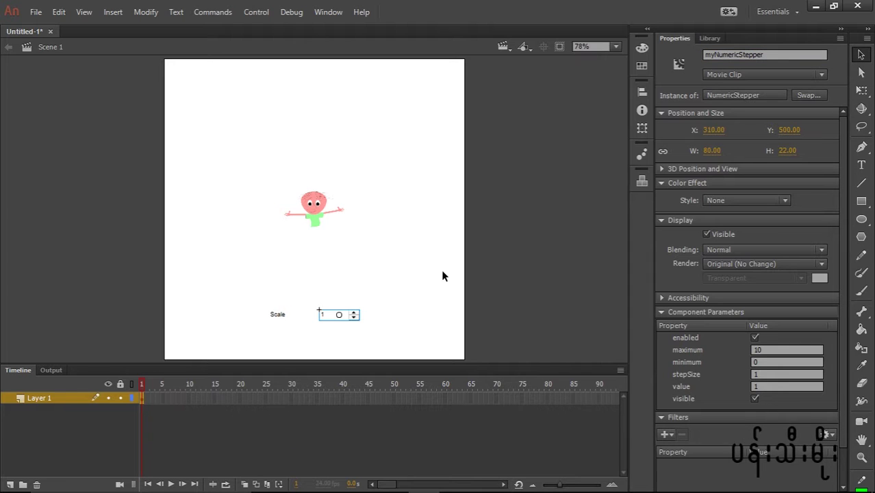
- Set the numeric stepper's minimum value to 1 in its component parameters
{"action": "left_click", "coordinate": [282, 319]}
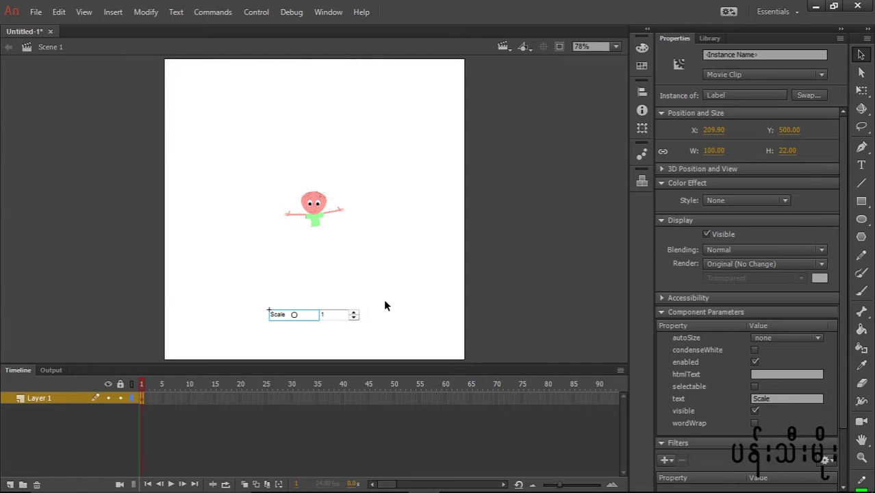
{"action": "left_click", "coordinate": [342, 315]}
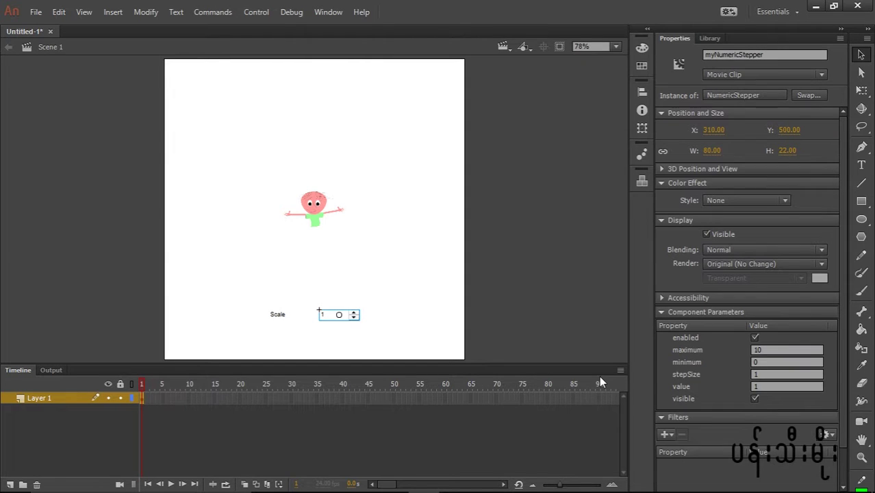
{"action": "left_click", "coordinate": [711, 372]}
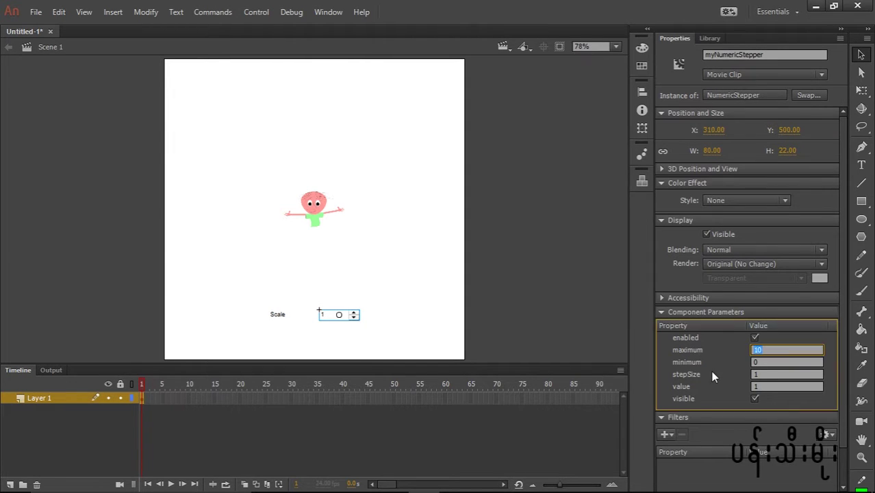
{"action": "left_click", "coordinate": [754, 366]}
{"action": "type", "text": "1"}
{"action": "left_click", "coordinate": [690, 399]}
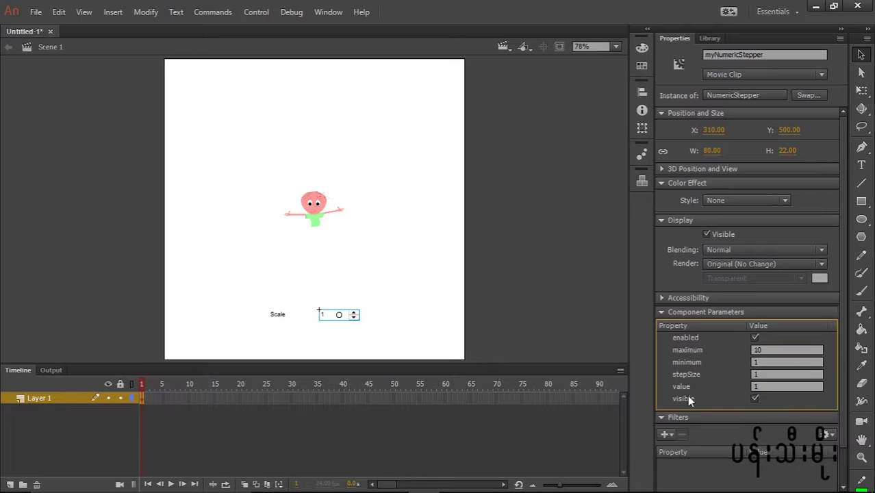
{"action": "left_click", "coordinate": [410, 241]}
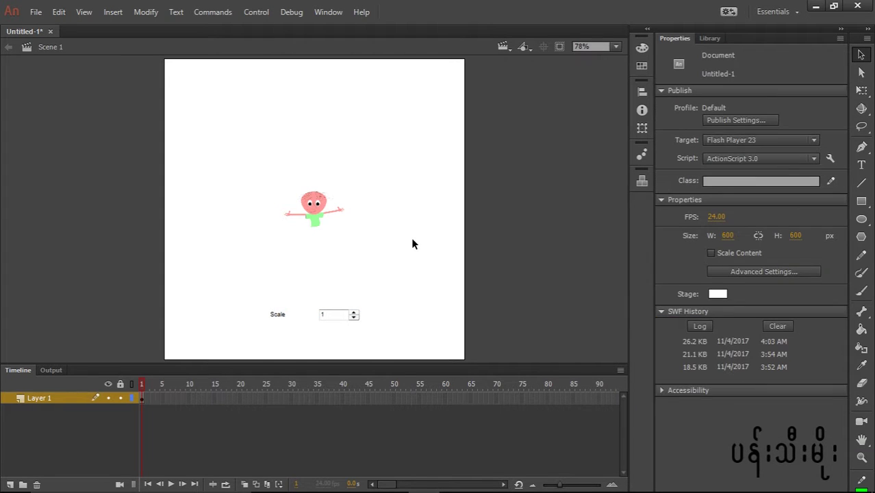
- Add a new layer named Actions and open the script editor for its frame 1
{"action": "left_click", "coordinate": [10, 484]}
{"action": "left_click", "coordinate": [51, 395]}
{"action": "double_click", "coordinate": [51, 395]}
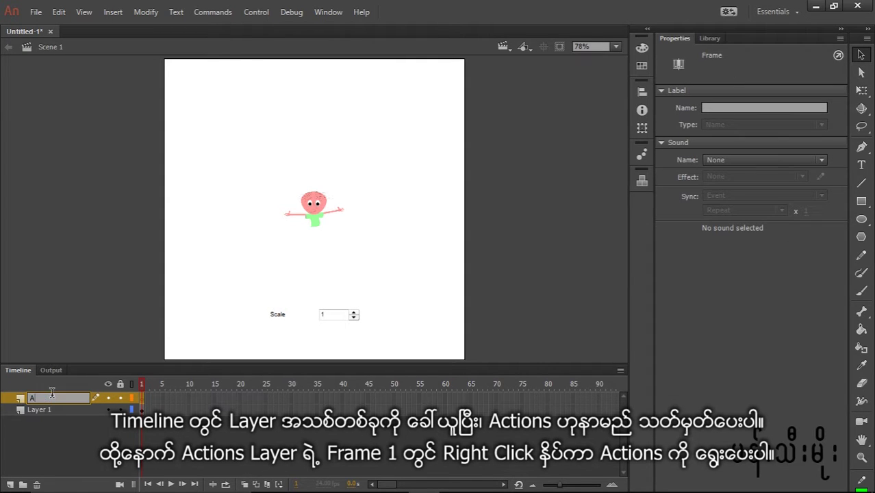
{"action": "type", "text": "Actions"}
{"action": "key", "text": "Return"}
{"action": "right_click", "coordinate": [143, 400]}
{"action": "left_click", "coordinate": [154, 406]}
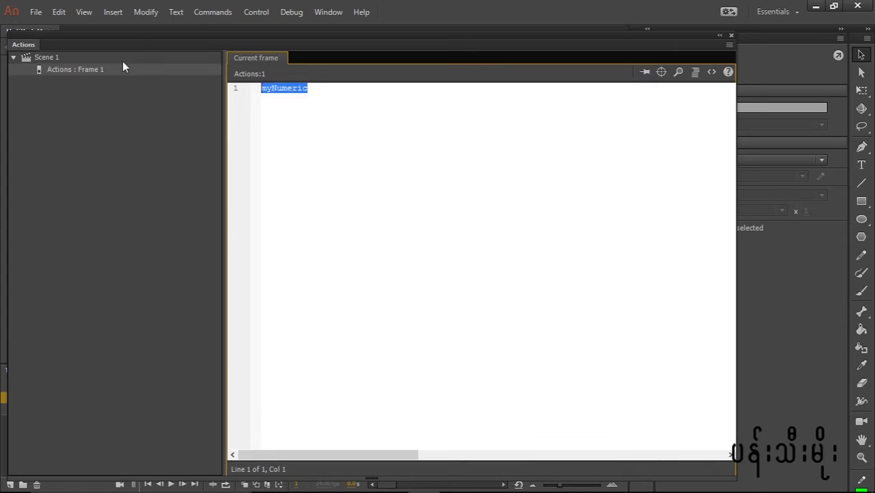
- Write the listener line myNumericStepper.addEventListener(Event.CHANGE, myNumericStepper_Change); with the Event class imported
{"action": "key", "text": "Right"}
{"action": "type", "text": ".addEve"}
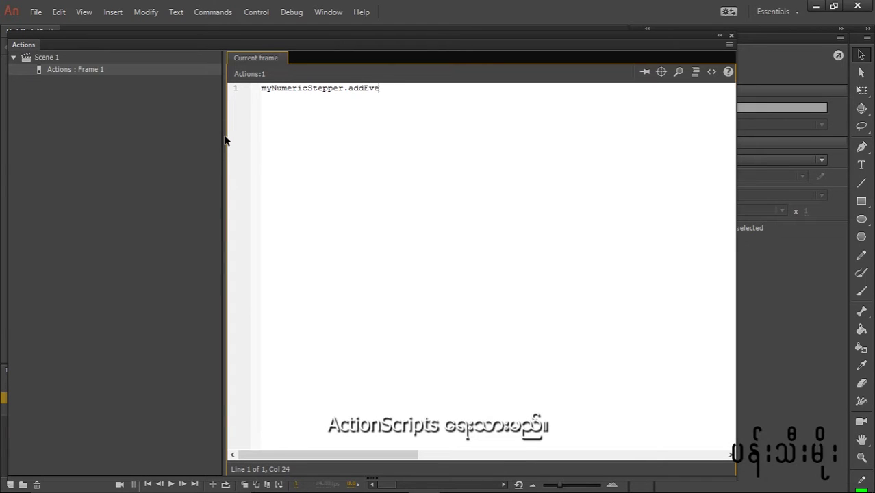
{"action": "type", "text": "ntListener("}
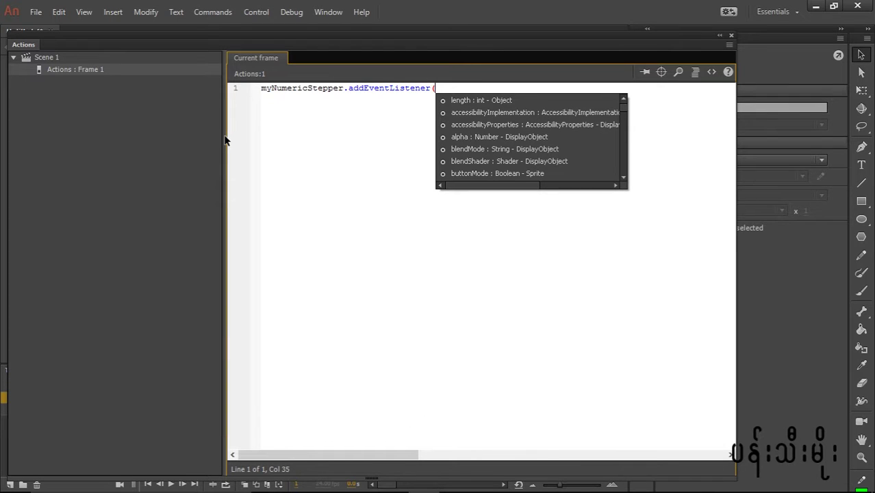
{"action": "type", "text": "Eve"}
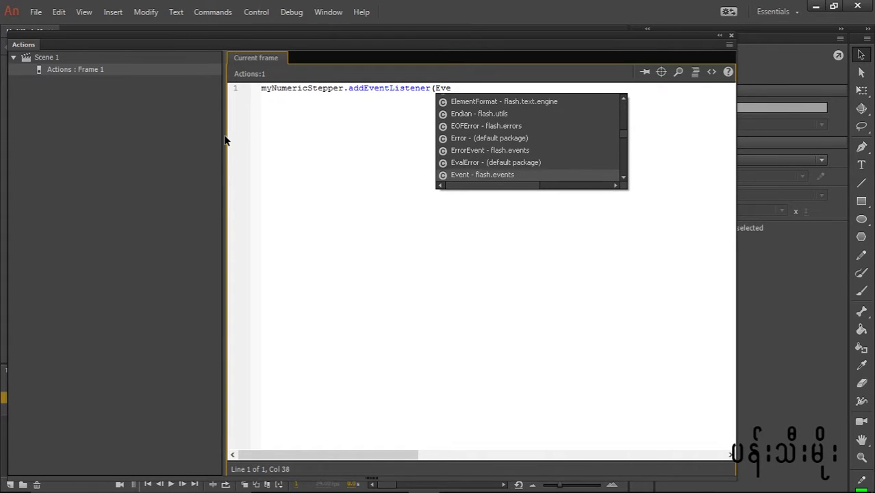
{"action": "key", "text": "Return"}
{"action": "type", "text": "."}
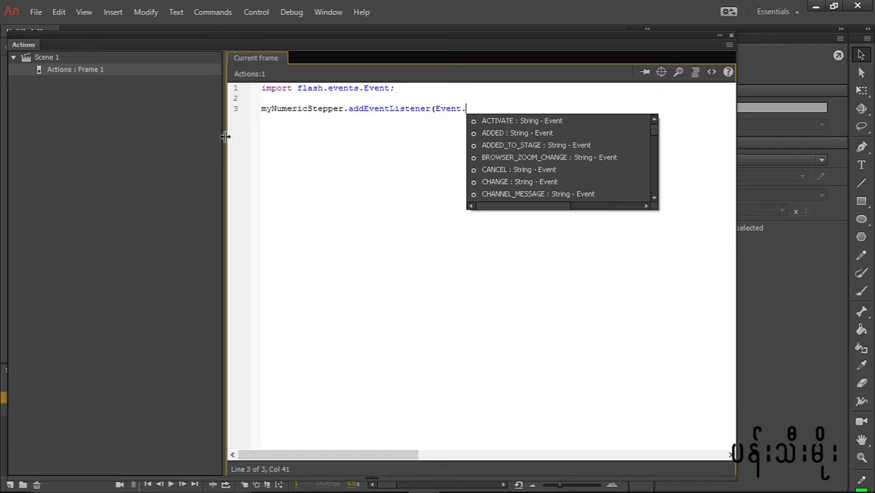
{"action": "type", "text": "ch"}
{"action": "key", "text": "Return"}
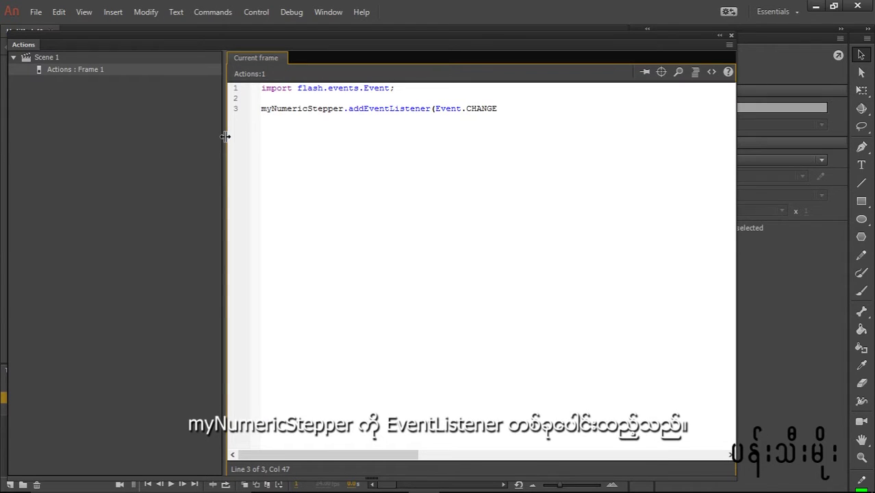
{"action": "type", "text": ", myNumericStepper_Chan"}
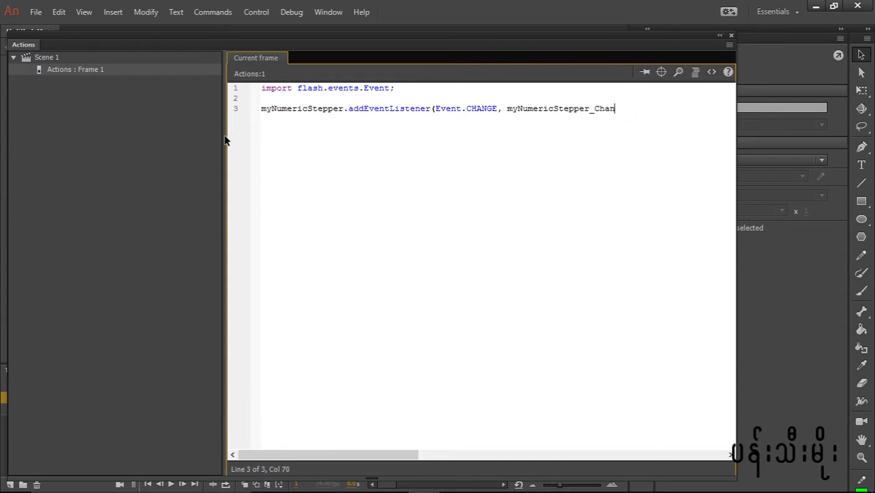
{"action": "type", "text": "ge);"}
- Begin the event handler function myNumericStepper_Change(event:Event):void below the listener line
{"action": "key", "text": "Return"}
{"action": "type", "text": "function "}
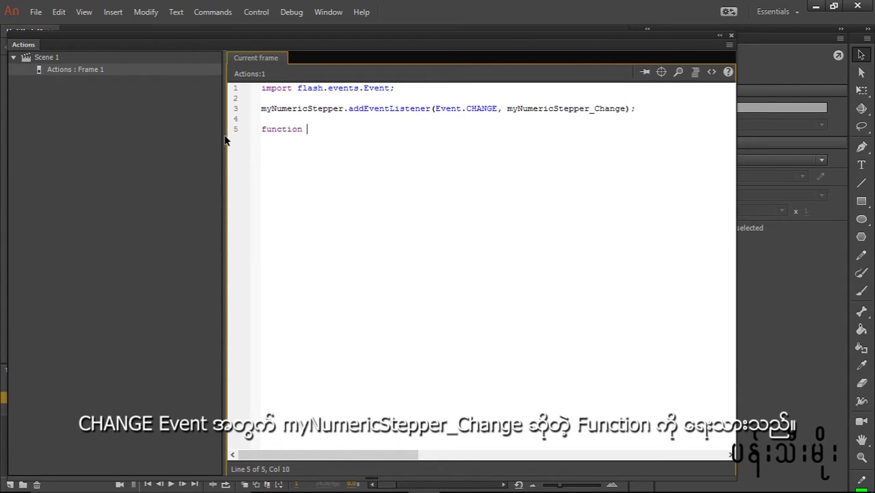
{"action": "type", "text": "myNumericStepper_Change(e"}
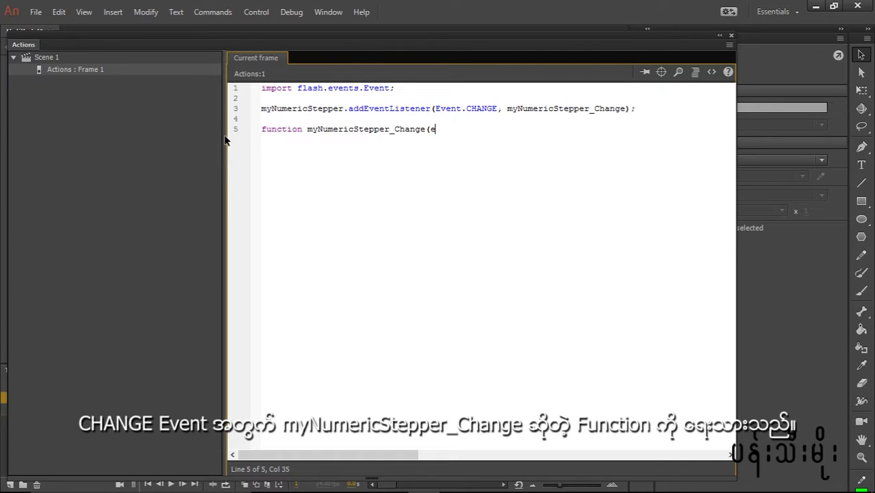
{"action": "type", "text": "vent:Event):"}
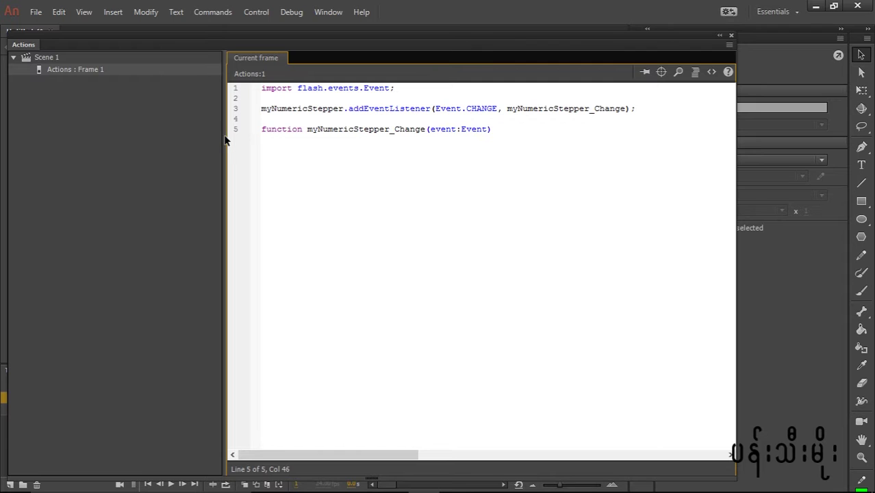
{"action": "type", "text": "void{"}
- Put trace("It works"); in the handler body and test the movie by changing the stepper's value
{"action": "key", "text": "Return"}
{"action": "type", "text": "trace("}
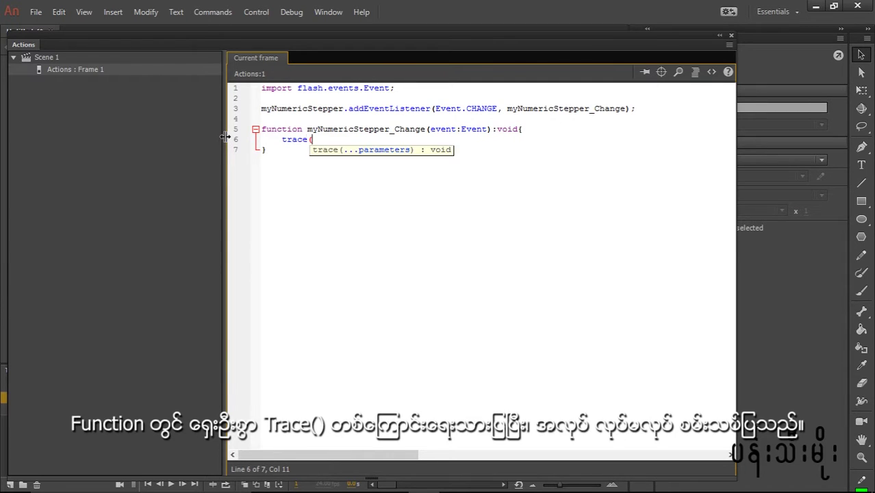
{"action": "type", "text": "\"It works\");"}
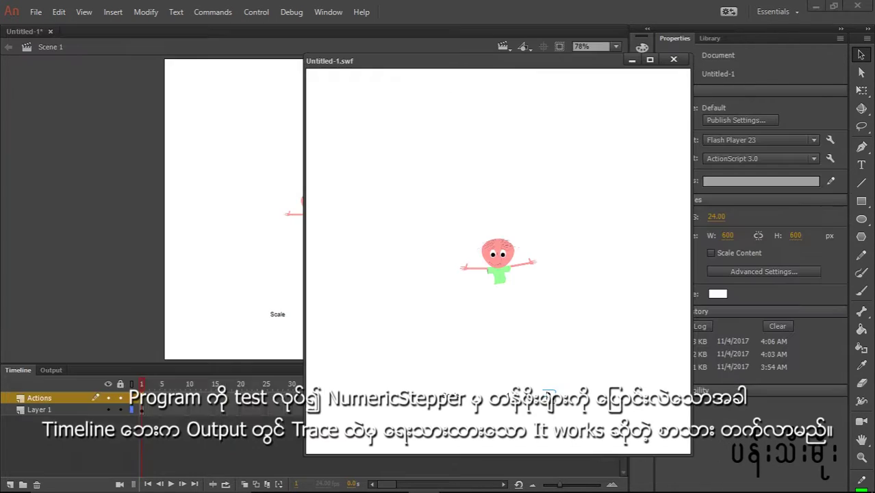
{"action": "left_click", "coordinate": [550, 393]}
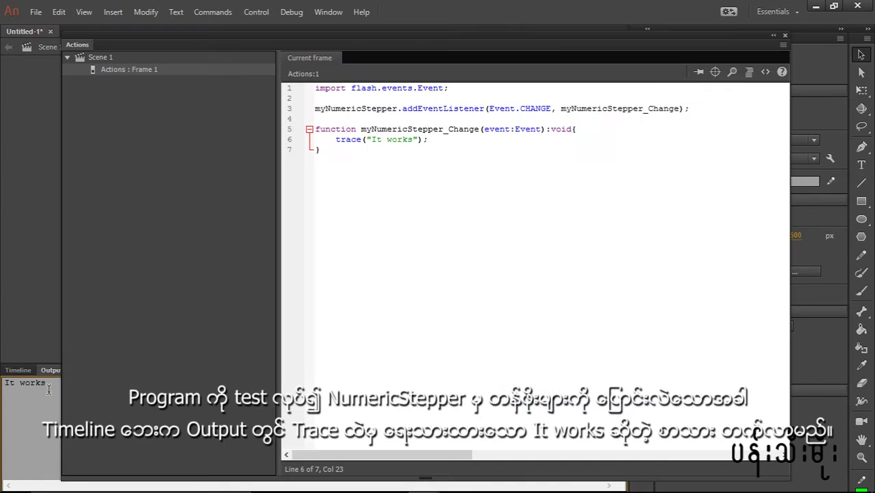
{"action": "left_click_drag", "start_coordinate": [48, 384], "coordinate": [2, 365]}
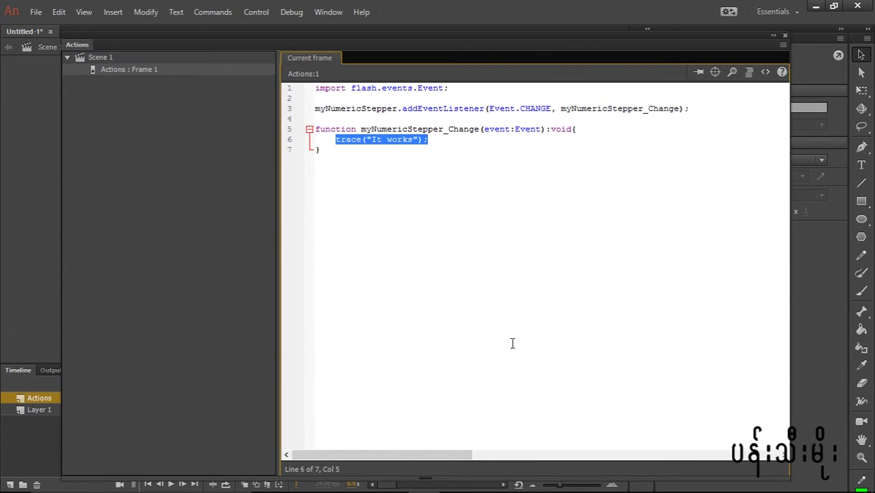
- Replace the trace statement in the handler with trace(event.target.value);
{"action": "type", "text": "trace(event."}
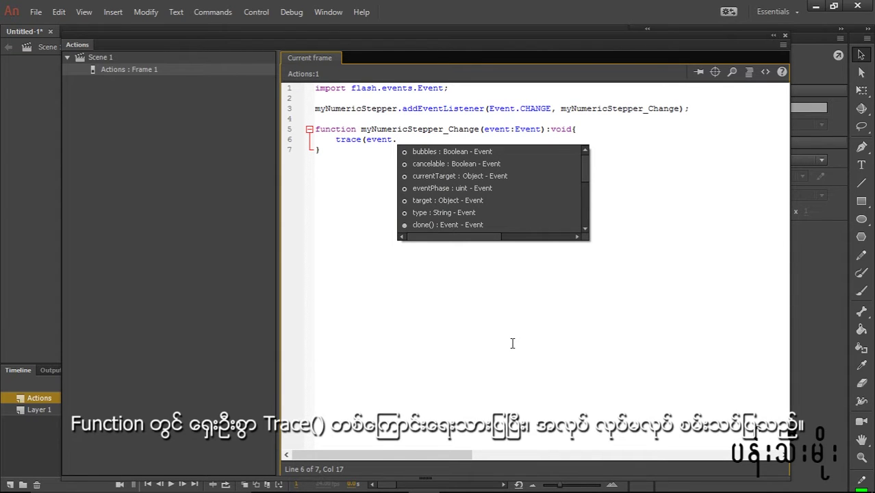
{"action": "type", "text": "target.value("}
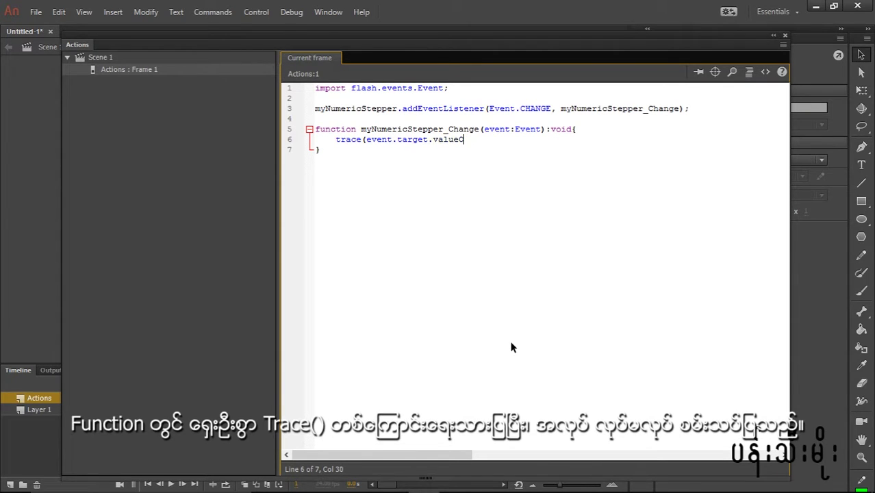
{"action": "key", "text": "BackSpace"}
{"action": "type", "text": ");"}
- Test the movie, raising and lowering the stepper repeatedly, and check the traced values in the output
{"action": "key", "text": "ctrl+Return"}
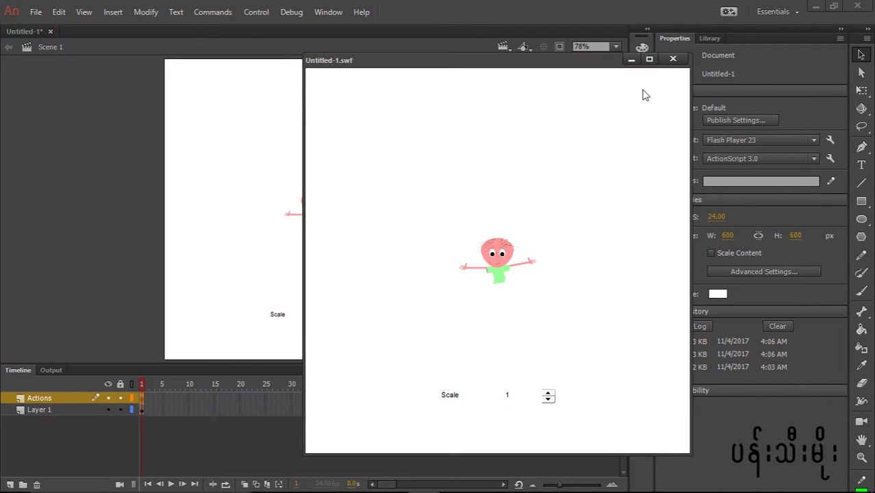
{"action": "left_click", "coordinate": [547, 393]}
{"action": "left_click", "coordinate": [548, 399]}
{"action": "left_click_drag", "start_coordinate": [26, 395], "coordinate": [1, 378]}
{"action": "left_click", "coordinate": [785, 36]}
{"action": "left_click", "coordinate": [548, 393]}
{"action": "left_click", "coordinate": [548, 393]}
{"action": "left_click", "coordinate": [548, 393]}
{"action": "left_click", "coordinate": [548, 393]}
{"action": "left_click", "coordinate": [548, 393]}
{"action": "left_click", "coordinate": [548, 399]}
{"action": "left_click_drag", "start_coordinate": [9, 454], "coordinate": [2, 338]}
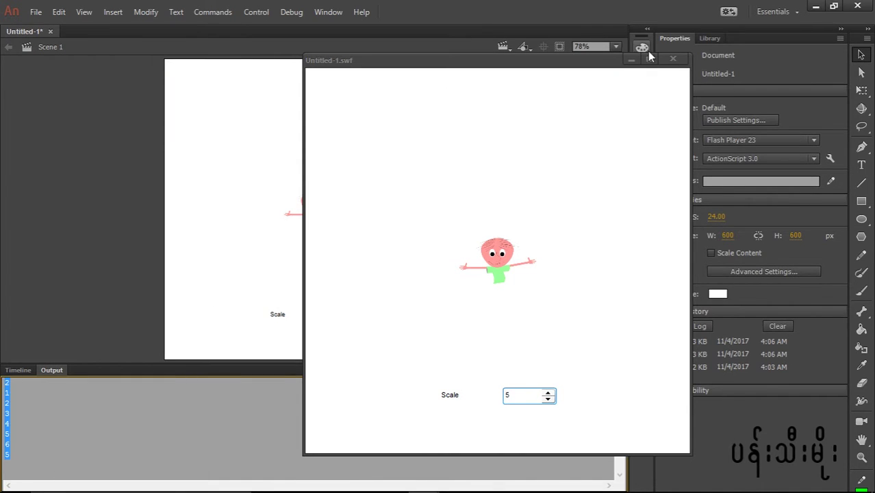
{"action": "left_click", "coordinate": [672, 59]}
- Reopen the frame 1 script of the Actions layer and add an empty line below the trace statement
{"action": "left_click", "coordinate": [17, 370]}
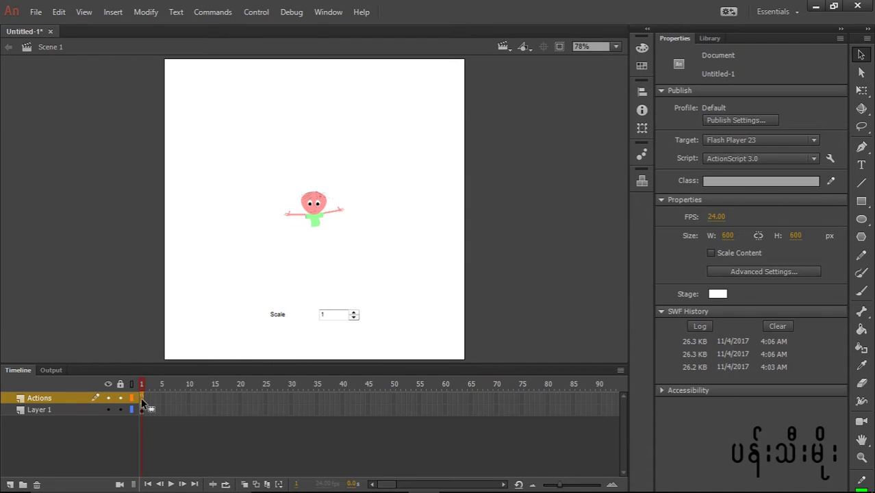
{"action": "key", "text": "F9"}
{"action": "left_click_drag", "start_coordinate": [479, 142], "coordinate": [334, 139]}
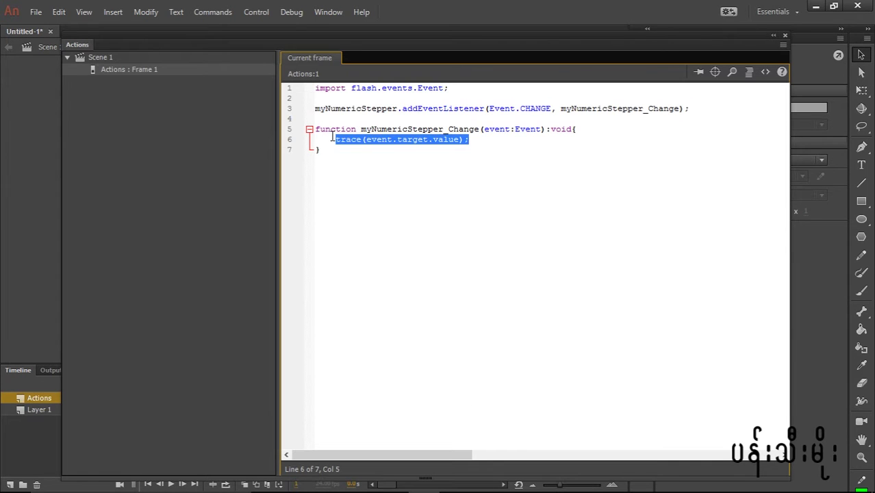
{"action": "left_click", "coordinate": [486, 145]}
{"action": "key", "text": "Return"}
{"action": "left_click", "coordinate": [785, 36]}
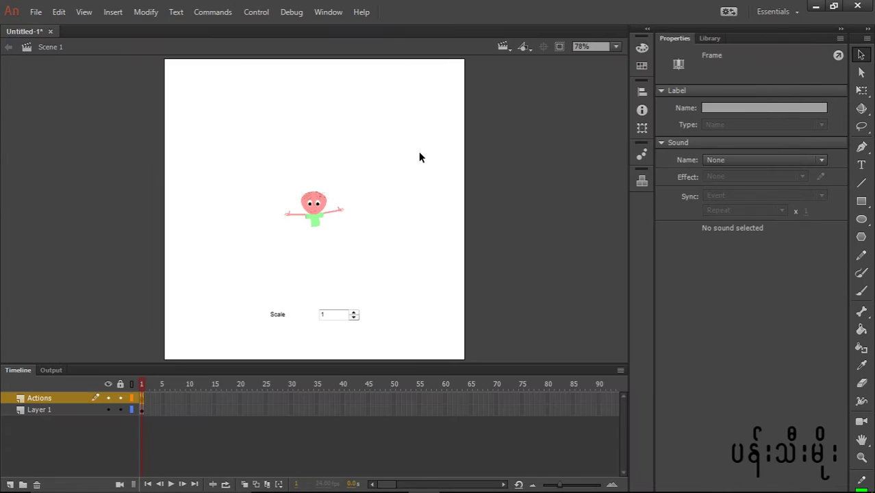
- Convert the character bitmap on the stage to a movie clip symbol named mvcCharacter
{"action": "left_click", "coordinate": [320, 200]}
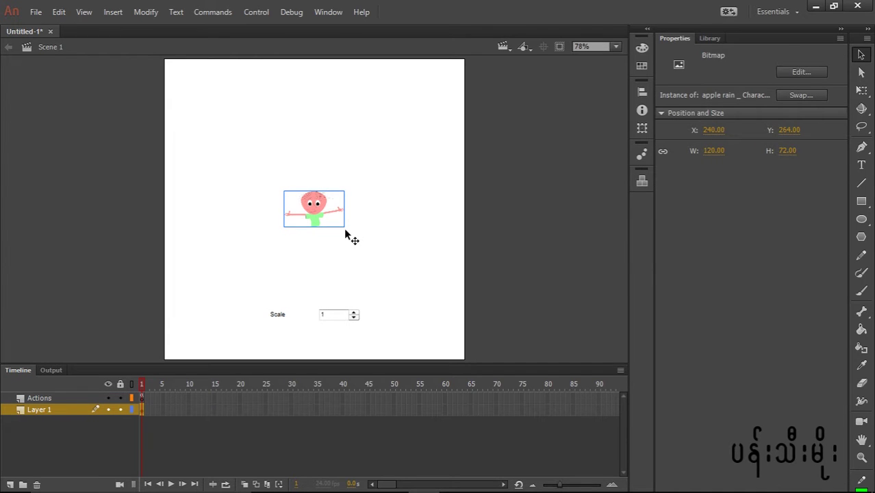
{"action": "left_click", "coordinate": [142, 12]}
{"action": "left_click", "coordinate": [171, 42]}
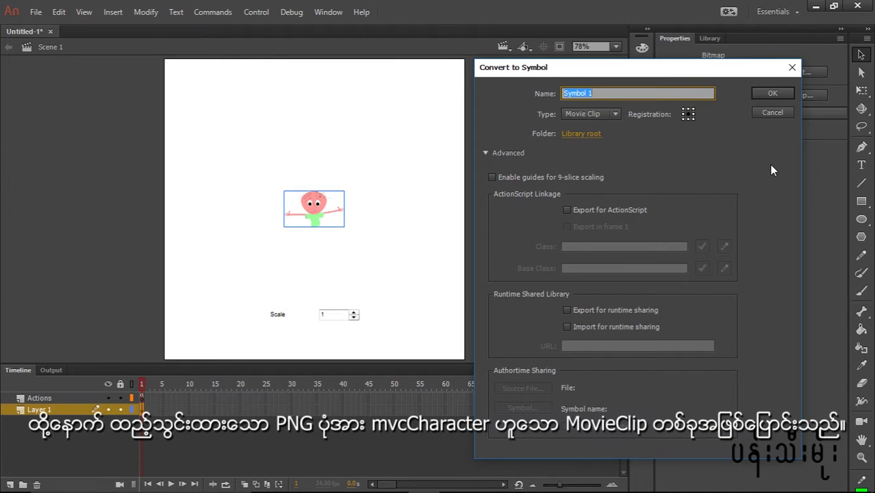
{"action": "type", "text": "mvcCharacter"}
{"action": "key", "text": "Return"}
- Give the character movie clip the instance name mvcCharacter
{"action": "left_click", "coordinate": [739, 57]}
{"action": "type", "text": "mvcCh"}
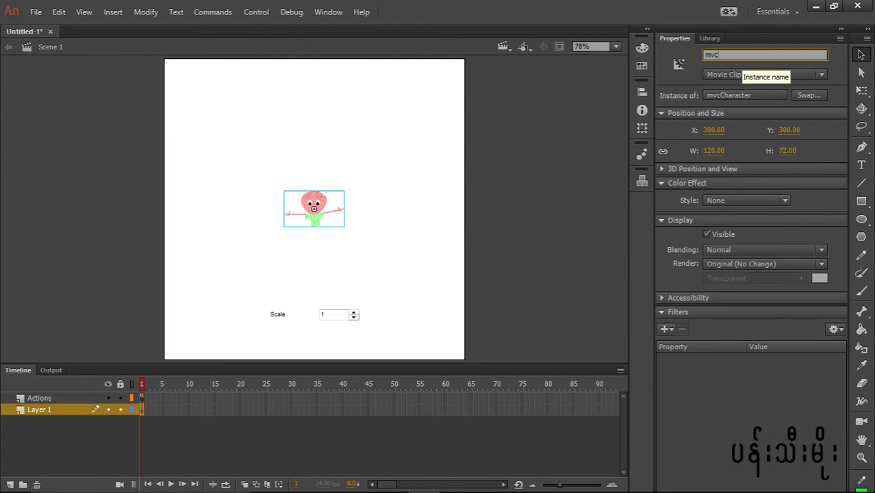
{"action": "type", "text": "aracter"}
{"action": "key", "text": "Return"}
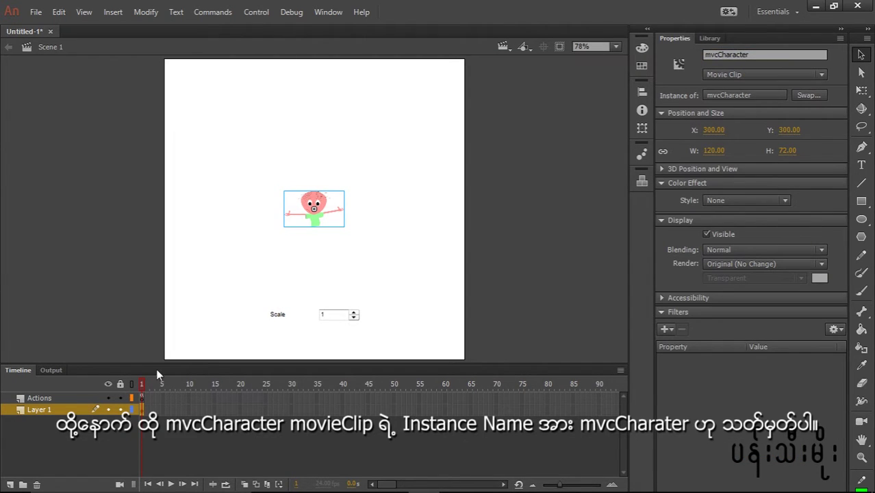
- Add the line mvcCharacter.scaleX = event.target.valueOf; to the handler below the trace statement
{"action": "right_click", "coordinate": [143, 398]}
{"action": "left_click", "coordinate": [176, 391]}
{"action": "type", "text": "mvcCharacter.scale"}
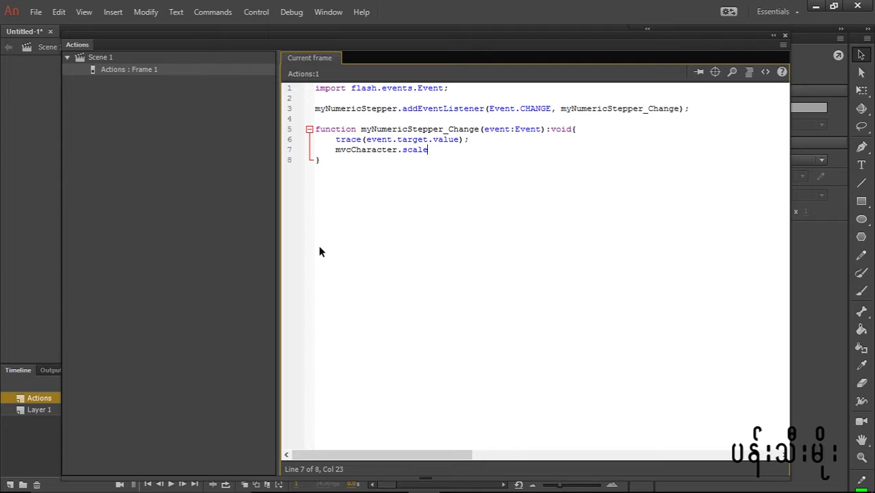
{"action": "type", "text": "X = event.target.valu"}
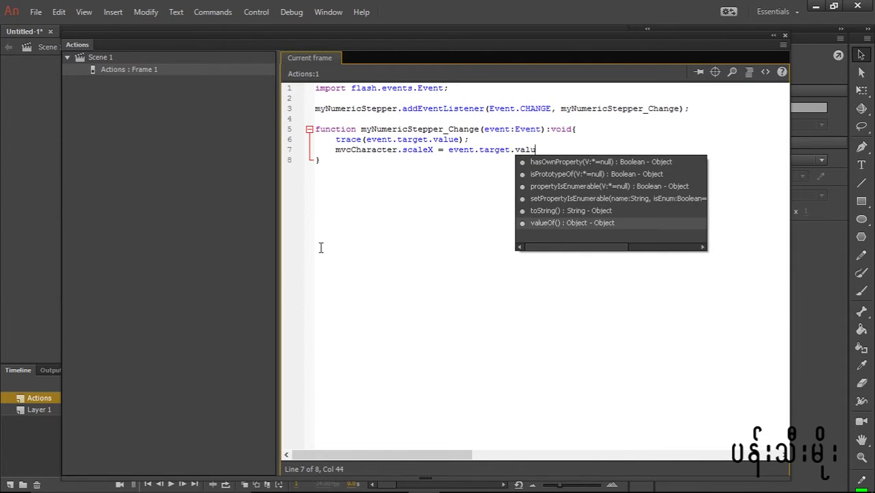
{"action": "key", "text": "Return"}
{"action": "type", "text": ";"}
- Add the line mvcCharacter.scaleY = event.target.value; and shorten valueOf to value in the scaleX line
{"action": "key", "text": "Return"}
{"action": "type", "text": "mvcCha"}
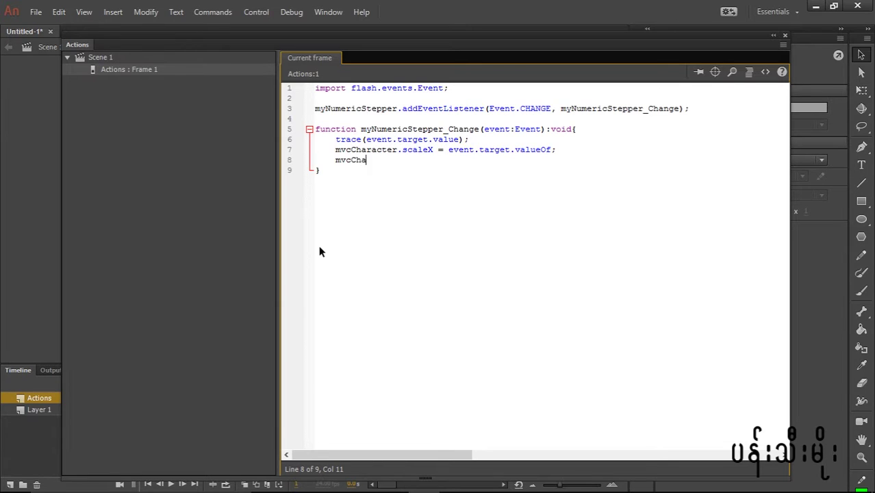
{"action": "type", "text": "racter.scaleY = event.target.value"}
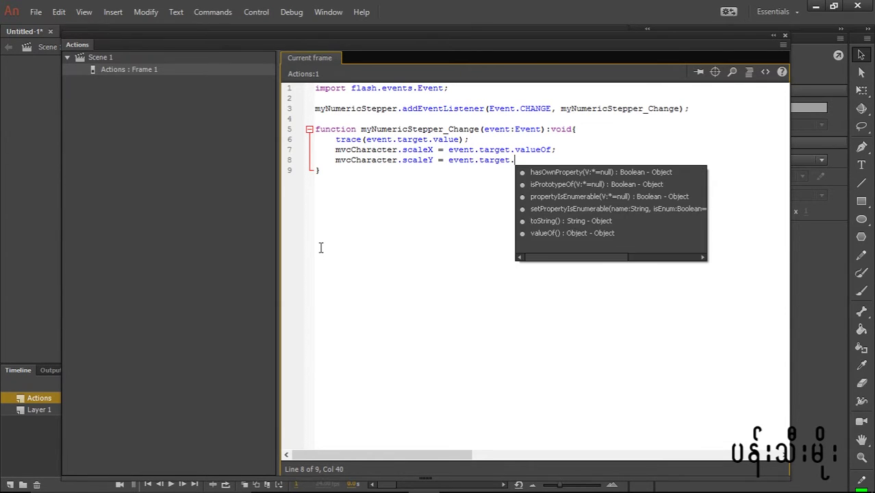
{"action": "key", "text": "Return"}
{"action": "type", "text": ";"}
{"action": "key", "text": "BackSpace"}
{"action": "key", "text": "BackSpace"}
{"action": "type", "text": ";"}
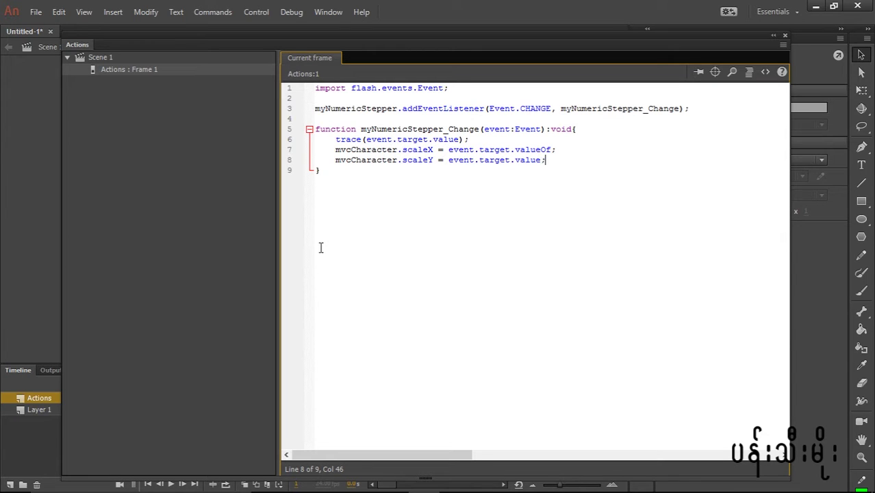
{"action": "key", "text": "BackSpace"}
{"action": "key", "text": "BackSpace"}
- Test the movie by stepping the scale up to 6 and back down to 1, watching the character resize
{"action": "key", "text": "ctrl+Return"}
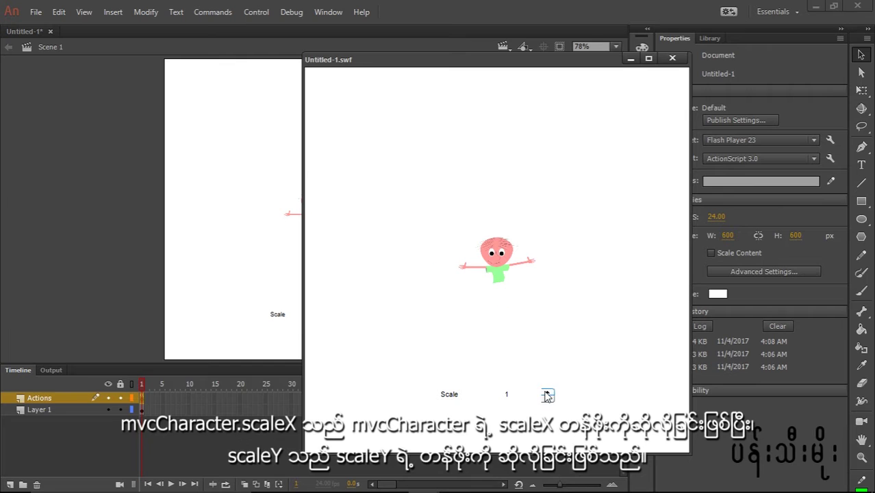
{"action": "left_click", "coordinate": [547, 391]}
{"action": "left_click", "coordinate": [547, 391]}
{"action": "left_click", "coordinate": [547, 391]}
{"action": "left_click", "coordinate": [546, 392]}
{"action": "left_click", "coordinate": [547, 392]}
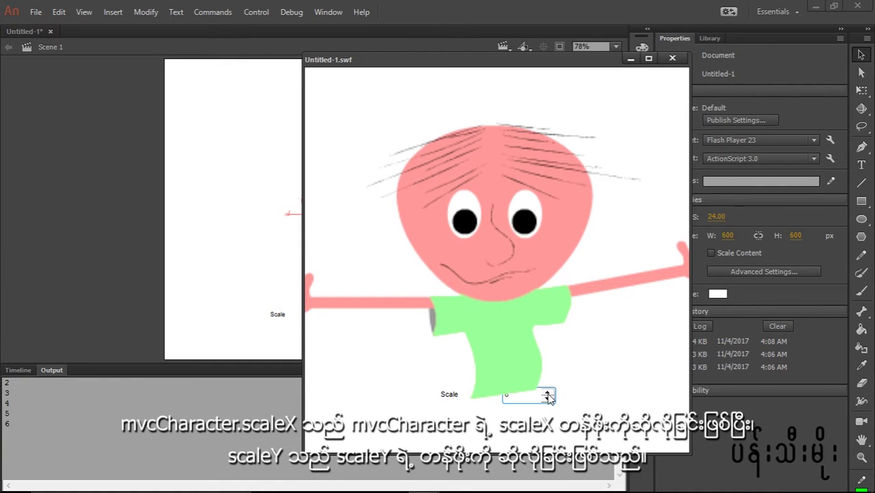
{"action": "left_click", "coordinate": [548, 397]}
{"action": "left_click", "coordinate": [547, 391]}
{"action": "left_click", "coordinate": [548, 397]}
{"action": "left_click", "coordinate": [547, 392]}
{"action": "left_click", "coordinate": [547, 397]}
{"action": "left_click", "coordinate": [548, 398]}
{"action": "left_click", "coordinate": [547, 398]}
{"action": "left_click", "coordinate": [547, 398]}
{"action": "left_click", "coordinate": [547, 397]}
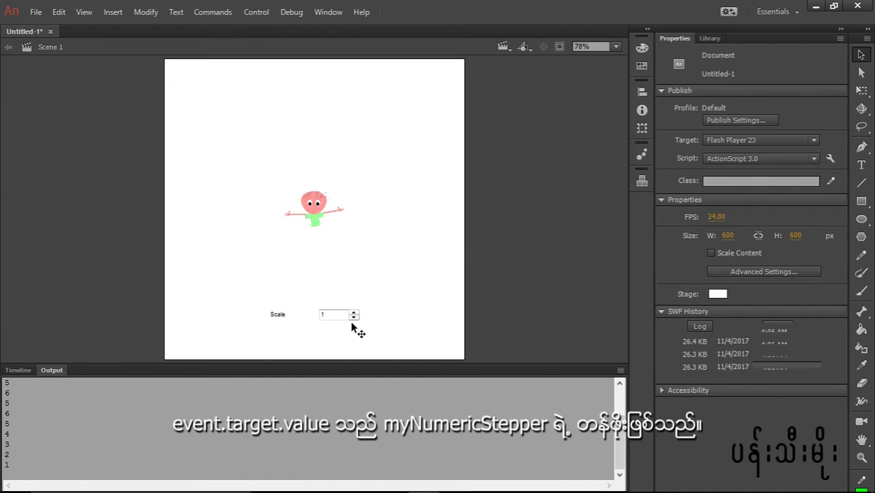
{"action": "left_click", "coordinate": [349, 316]}
{"action": "left_click", "coordinate": [768, 351]}
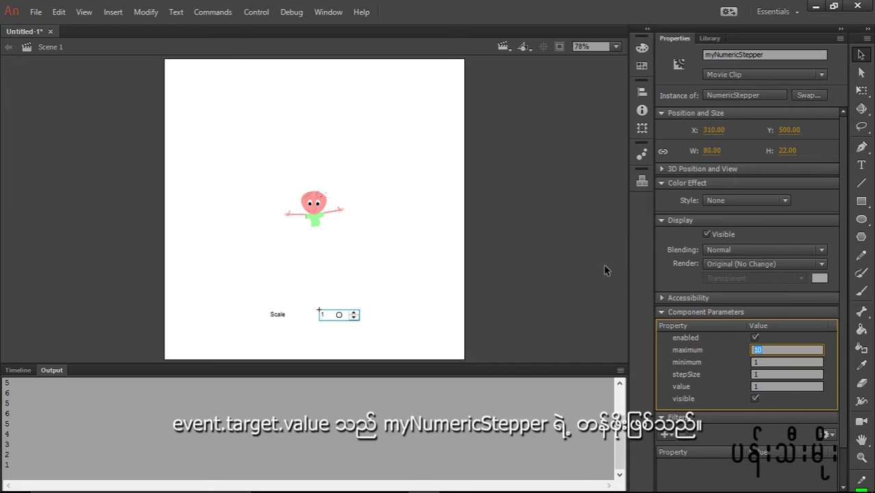
{"action": "left_click", "coordinate": [310, 202]}
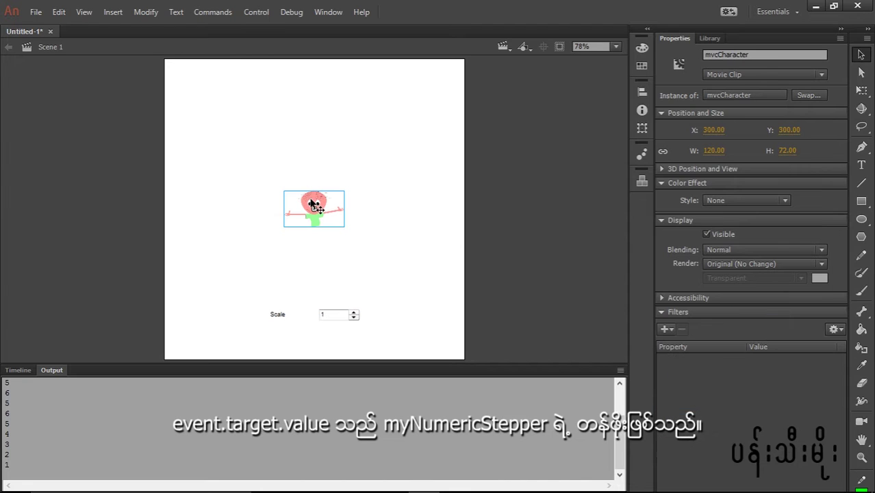
{"action": "left_click", "coordinate": [346, 317]}
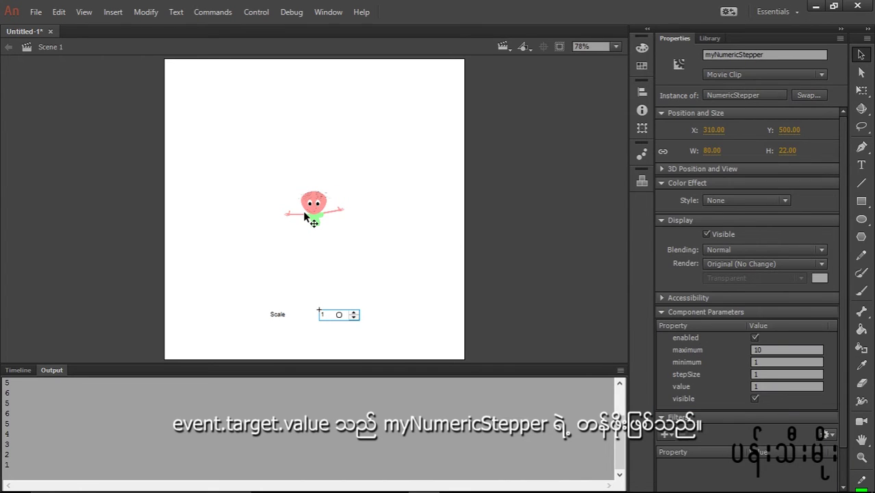
- Move the mvcCharacter instance up on the stage to a Y position of about 150
{"action": "left_click", "coordinate": [310, 205]}
{"action": "left_click", "coordinate": [779, 130]}
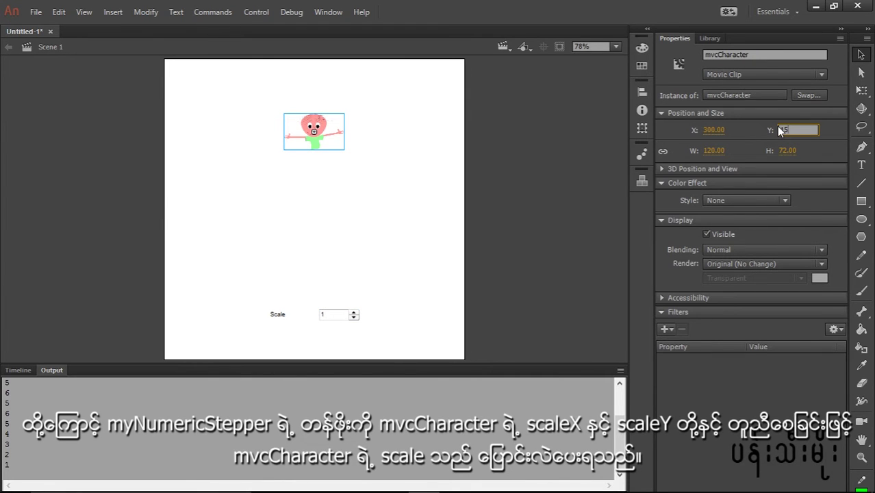
- Test the movie at the new character position, stepping the scale up to 10 and down again
{"action": "key", "text": "ctrl+Return"}
{"action": "left_click", "coordinate": [547, 392]}
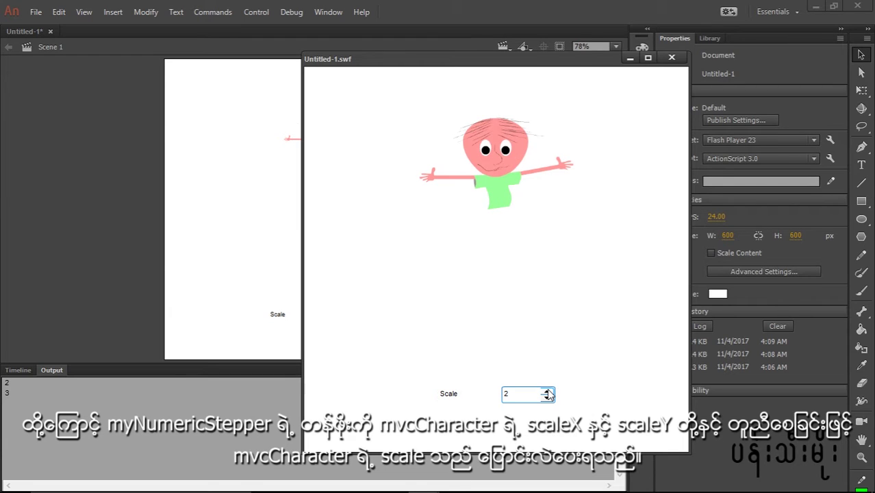
{"action": "left_click", "coordinate": [546, 392]}
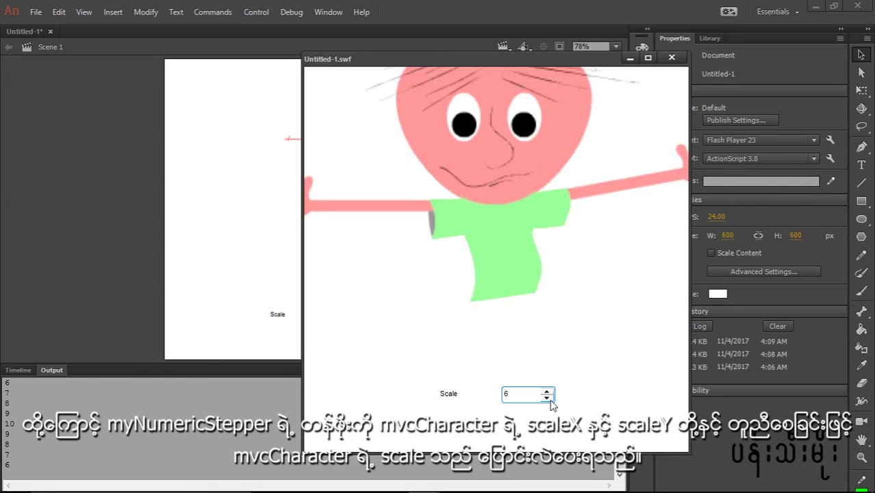
{"action": "left_click", "coordinate": [547, 398]}
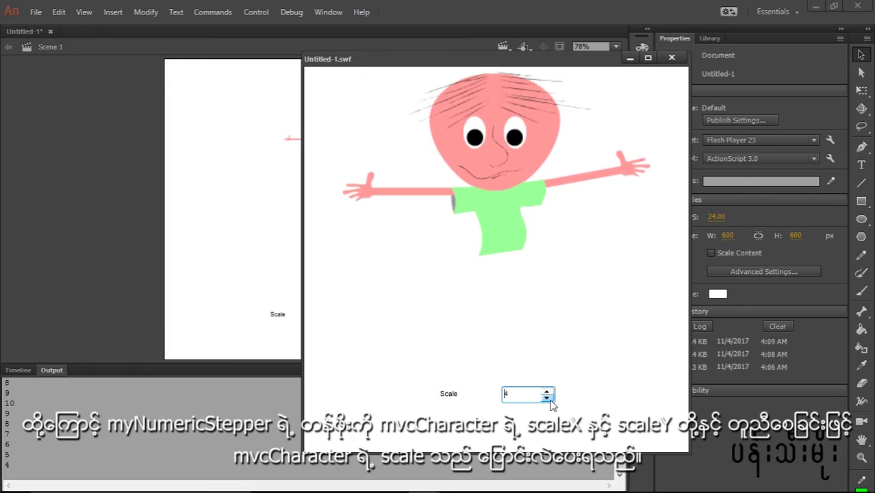
{"action": "left_click", "coordinate": [547, 398]}
{"action": "left_click", "coordinate": [547, 391]}
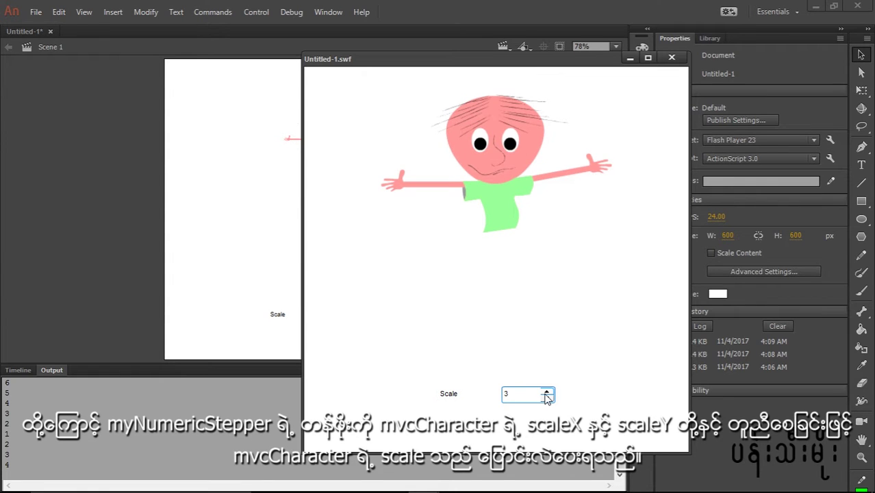
{"action": "left_click", "coordinate": [671, 58]}
- Set the numeric stepper's stepSize to 0.5 in its component parameters
{"action": "left_click", "coordinate": [768, 374]}
{"action": "type", "text": "0.5"}
{"action": "key", "text": "Return"}
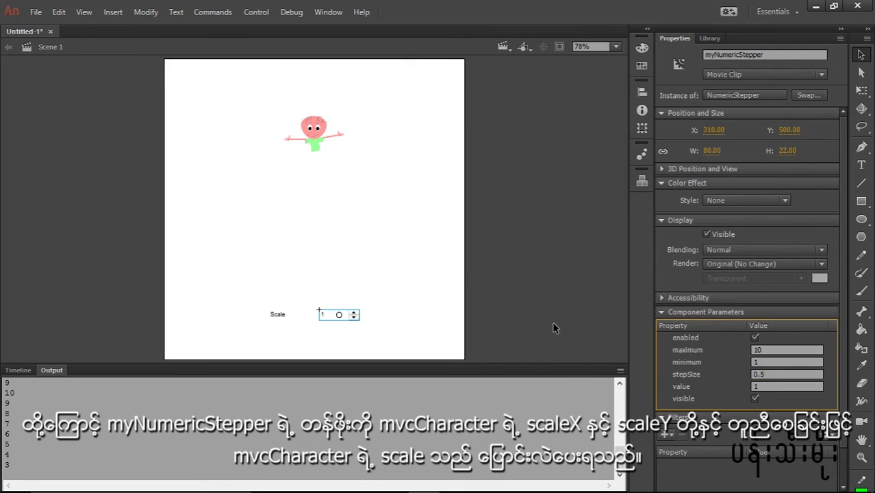
- Test the movie with the 0.5 step size, stepping the scale up to 10 and back down to 8.5
{"action": "left_click", "coordinate": [550, 325]}
{"action": "key", "text": "ctrl+Return"}
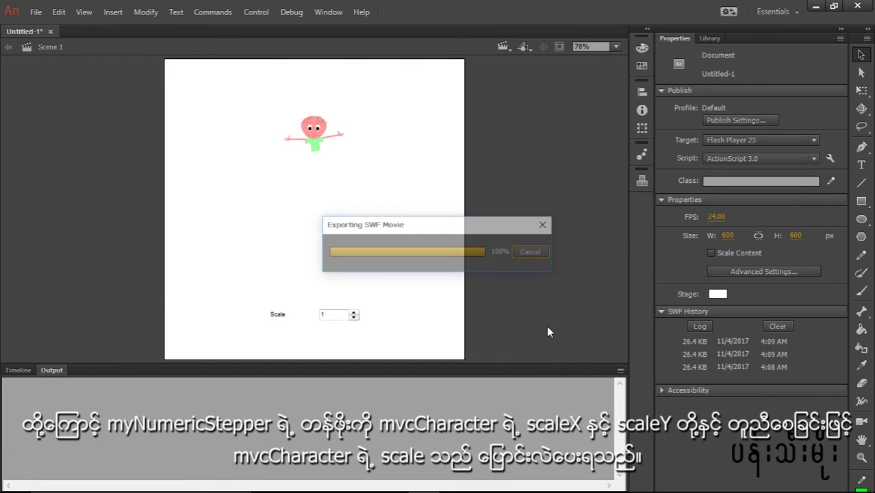
{"action": "left_click", "coordinate": [546, 392]}
{"action": "left_click", "coordinate": [546, 392]}
{"action": "left_click", "coordinate": [546, 392]}
{"action": "left_click", "coordinate": [546, 391]}
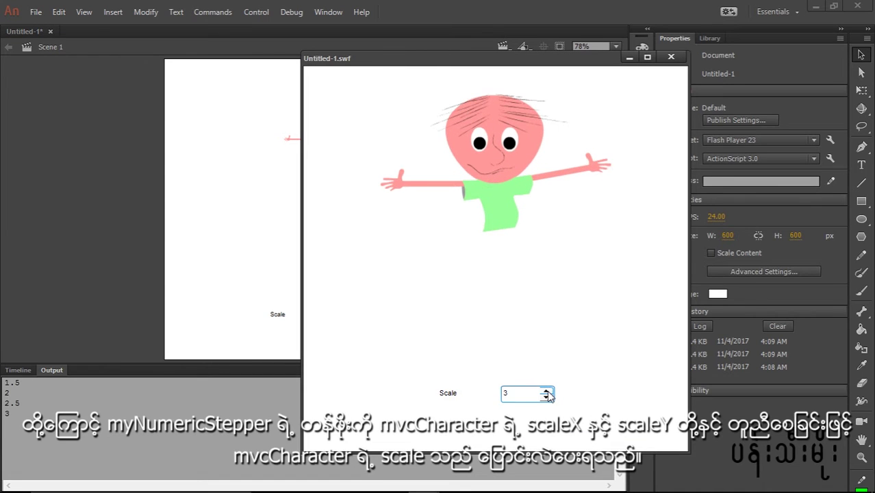
{"action": "left_click", "coordinate": [546, 391]}
{"action": "left_click", "coordinate": [546, 392]}
{"action": "left_click", "coordinate": [546, 391]}
{"action": "left_click", "coordinate": [546, 391]}
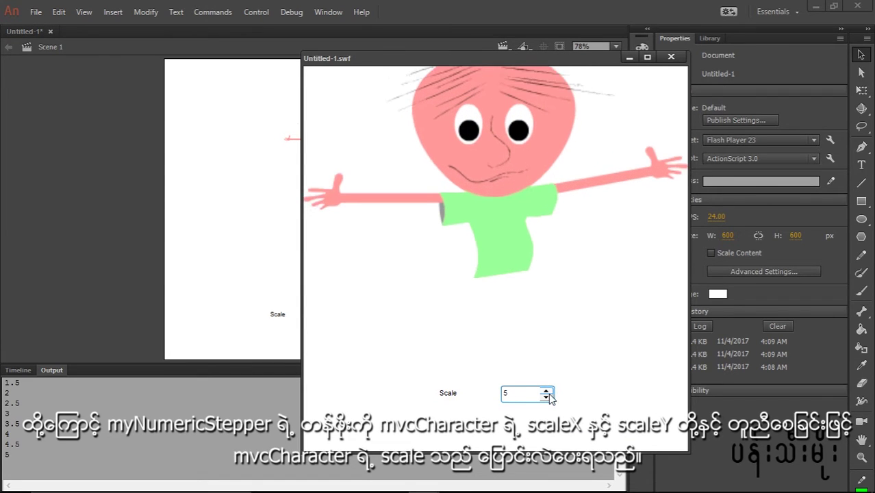
{"action": "left_click", "coordinate": [546, 392]}
{"action": "left_click", "coordinate": [546, 391]}
{"action": "left_click", "coordinate": [546, 391]}
{"action": "left_click", "coordinate": [546, 392]}
{"action": "left_click", "coordinate": [546, 391]}
{"action": "left_click", "coordinate": [546, 391]}
{"action": "left_click", "coordinate": [546, 392]}
{"action": "left_click", "coordinate": [546, 392]}
{"action": "left_click", "coordinate": [546, 391]}
{"action": "left_click", "coordinate": [546, 392]}
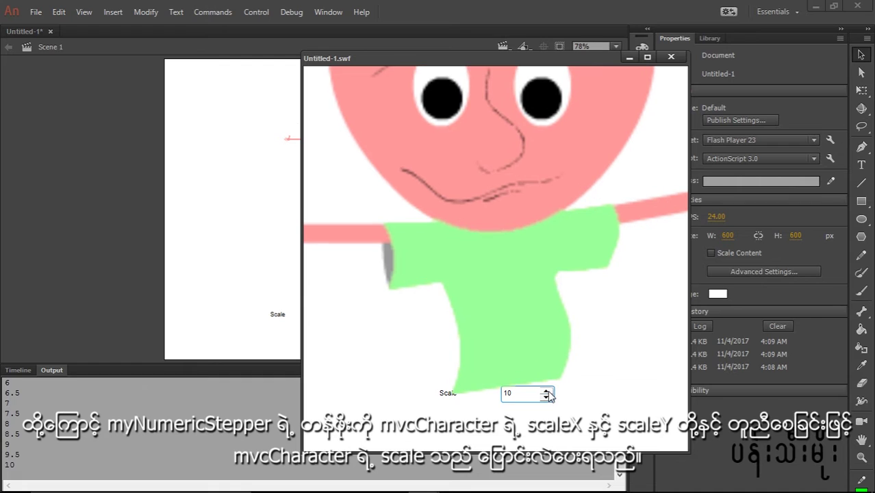
{"action": "left_click", "coordinate": [546, 396]}
{"action": "left_click", "coordinate": [546, 397]}
{"action": "left_click", "coordinate": [546, 397]}
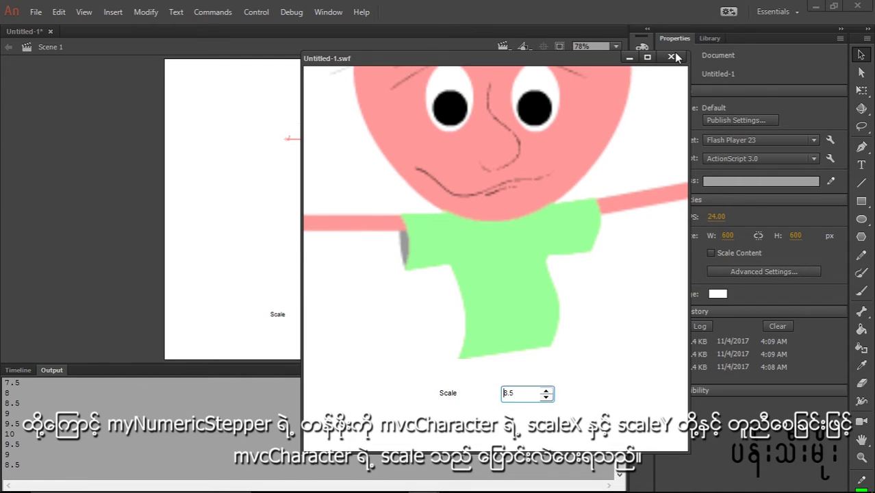
{"action": "left_click", "coordinate": [671, 57]}
- Set the numeric stepper's stepSize to 0.1 in its component parameters
{"action": "left_click", "coordinate": [337, 314]}
{"action": "left_click", "coordinate": [760, 371]}
{"action": "type", "text": "0.1"}
{"action": "key", "text": "Return"}
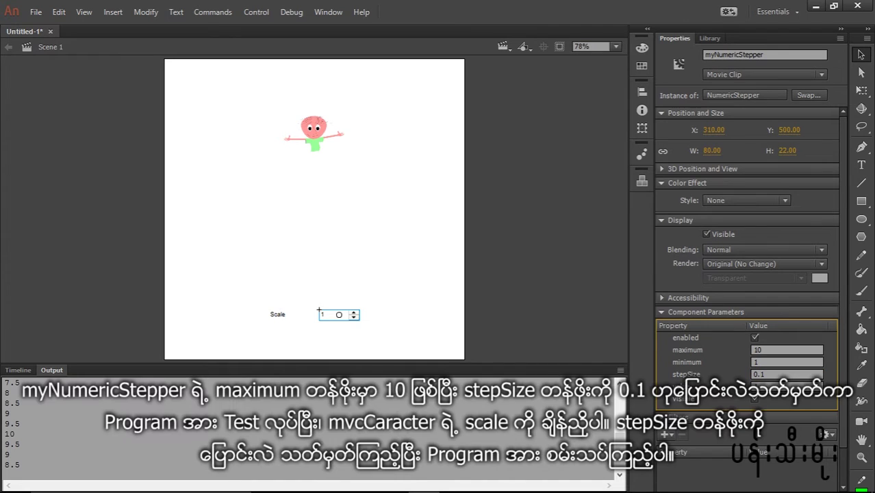
- Test the movie with the 0.1 step size, raising the scale past 5 and lowering it to about 2.2
{"action": "key", "text": "ctrl+Return"}
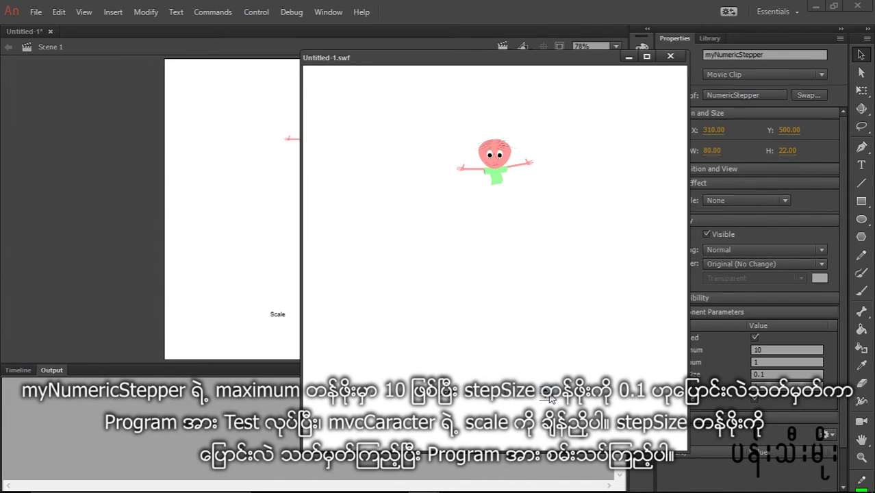
{"action": "left_click", "coordinate": [549, 395]}
{"action": "left_click", "coordinate": [549, 396]}
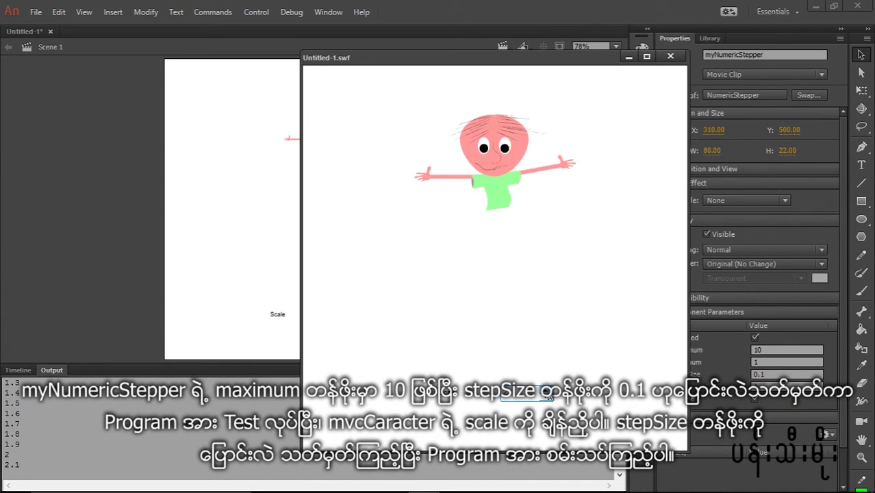
{"action": "left_click", "coordinate": [548, 395]}
{"action": "left_click", "coordinate": [547, 395]}
{"action": "left_click", "coordinate": [547, 395]}
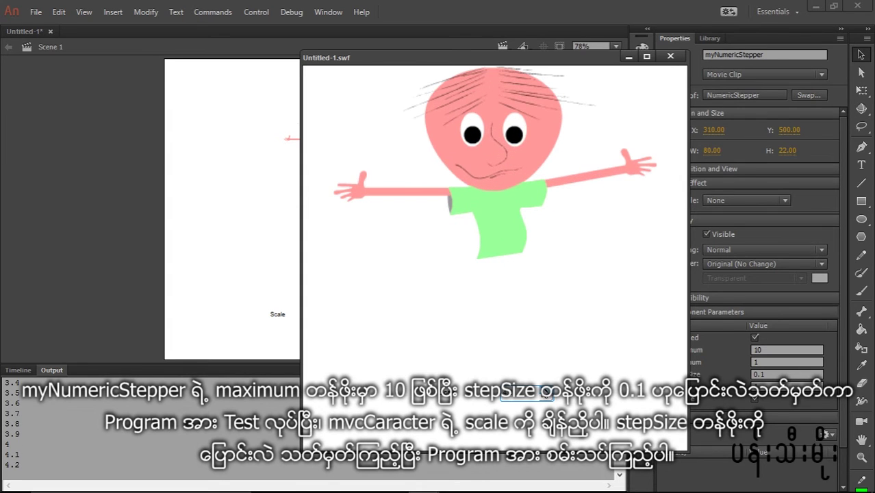
{"action": "left_click", "coordinate": [543, 390]}
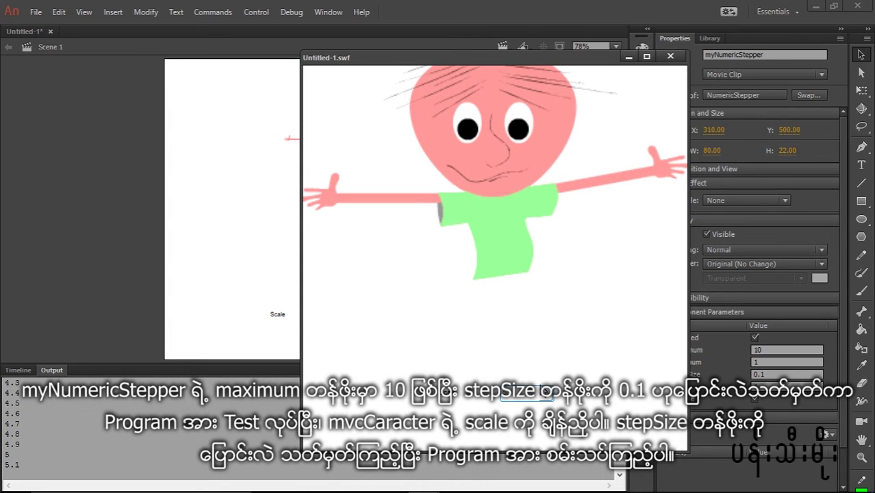
{"action": "left_click", "coordinate": [549, 398]}
{"action": "left_click", "coordinate": [549, 402]}
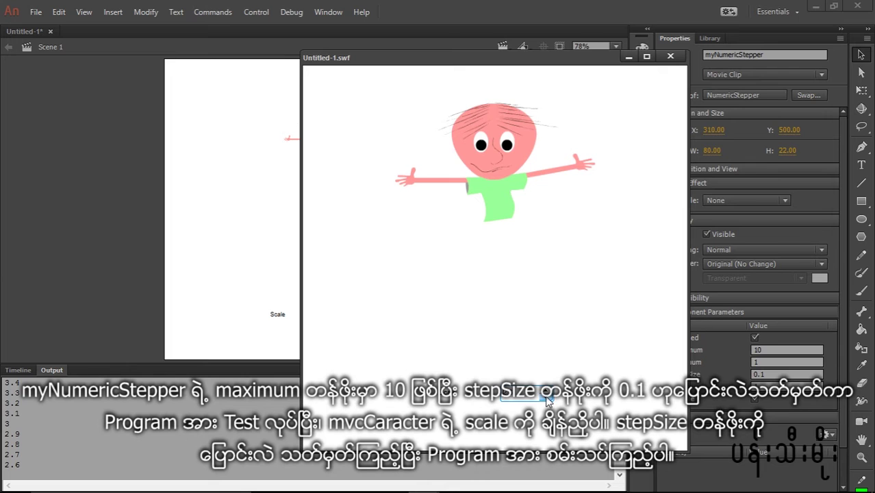
{"action": "left_click", "coordinate": [670, 56]}
- In the Actions layer's frame 1 script, replace scaleX with x for mvcCharacter and comment out the scaleY line
{"action": "left_click", "coordinate": [565, 234]}
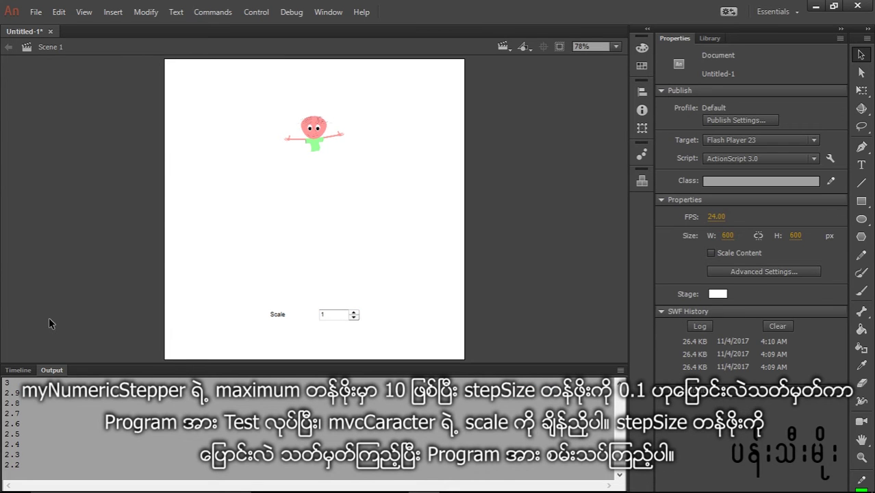
{"action": "left_click", "coordinate": [18, 369]}
{"action": "right_click", "coordinate": [143, 401]}
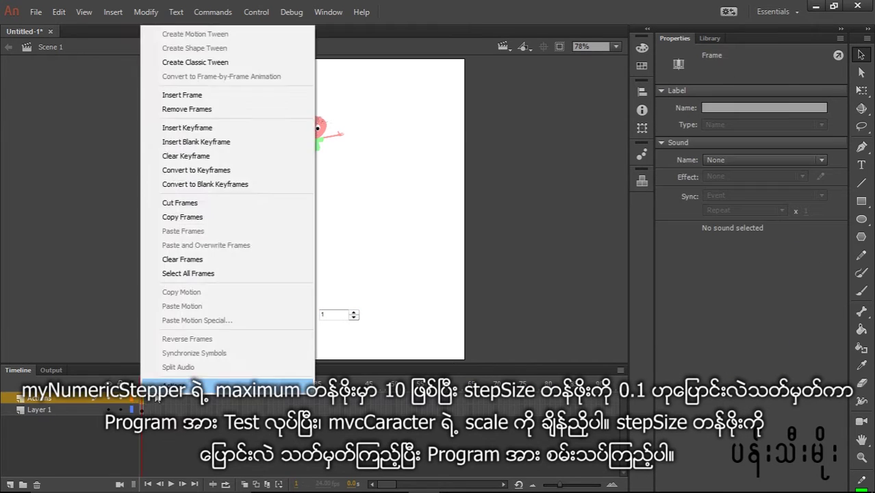
{"action": "left_click", "coordinate": [164, 399]}
{"action": "left_click_drag", "start_coordinate": [433, 149], "coordinate": [402, 150]}
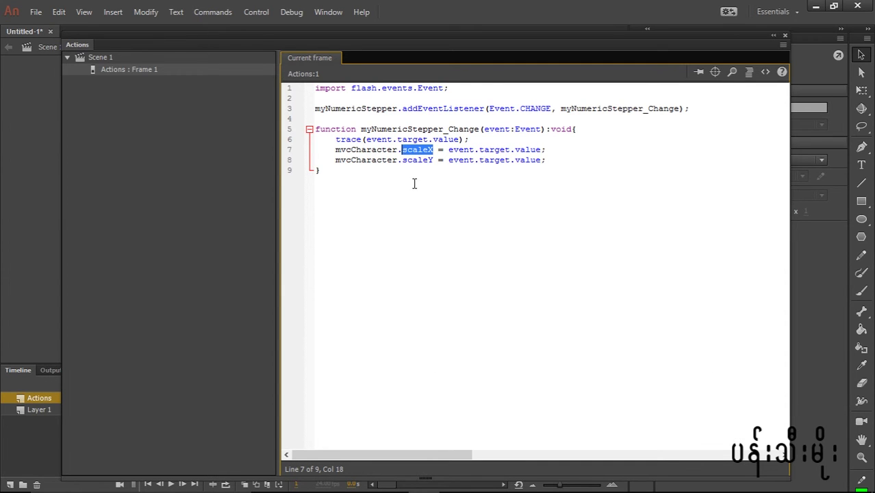
{"action": "type", "text": "x"}
{"action": "left_click_drag", "start_coordinate": [549, 160], "coordinate": [549, 150]}
{"action": "left_click", "coordinate": [336, 160]}
{"action": "type", "text": "//"}
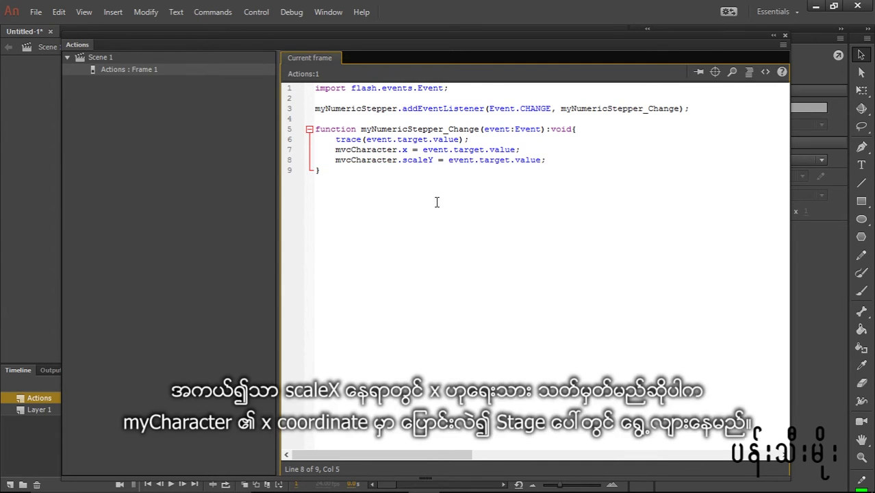
- Test the movie with the stepper value driving the character's x position
{"action": "left_click", "coordinate": [784, 34]}
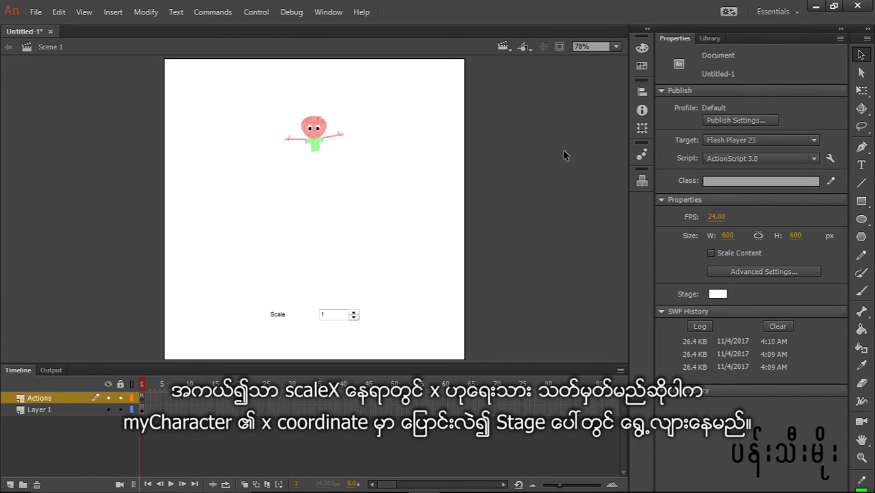
{"action": "key", "text": "ctrl+Return"}
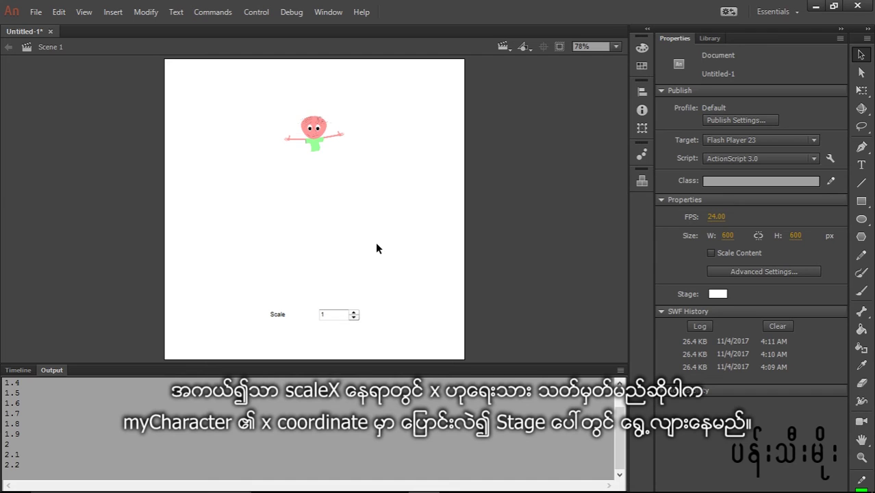
- Revisit the mvcCharacter.x line in the frame script and set the numeric stepper's stepSize to 2
{"action": "key", "text": "F9"}
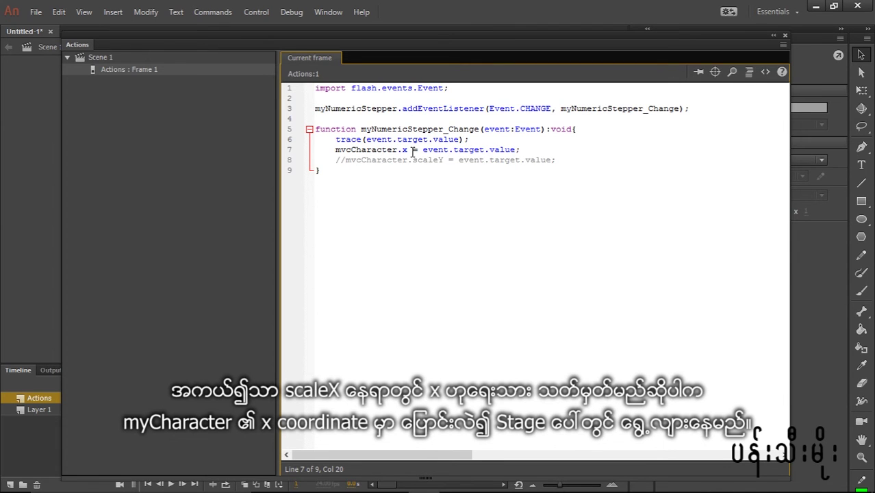
{"action": "key", "text": "F9"}
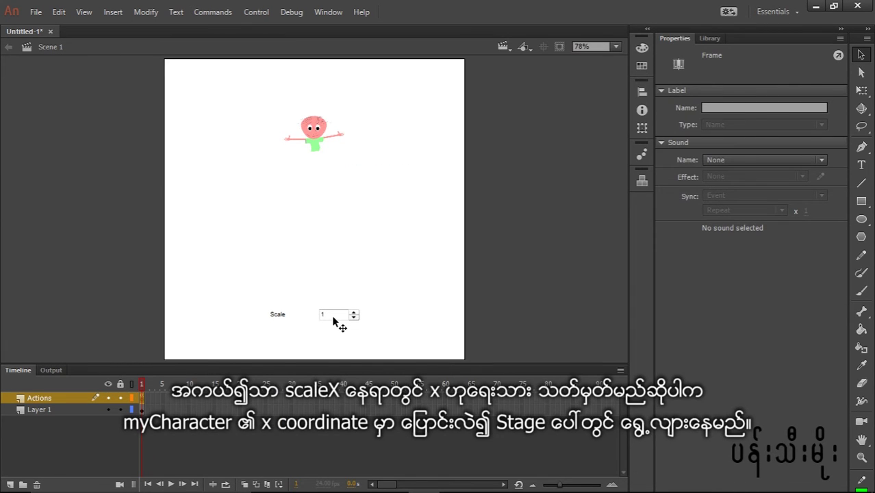
{"action": "left_click", "coordinate": [335, 320]}
{"action": "type", "text": "2"}
{"action": "key", "text": "Return"}
- Test the movie with the step size of 2, stepping repeatedly between 2 and 10 to watch the character's horizontal movement
{"action": "left_click", "coordinate": [591, 317]}
{"action": "key", "text": "ctrl+Return"}
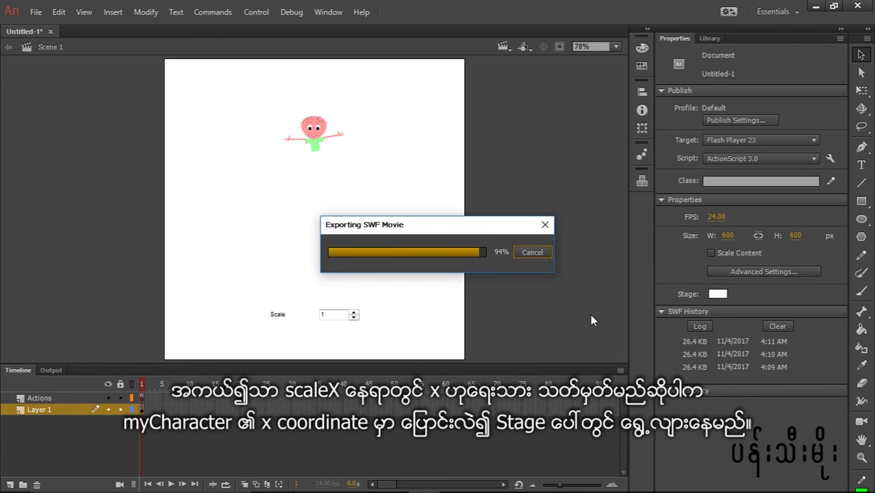
{"action": "left_click", "coordinate": [547, 393]}
{"action": "left_click", "coordinate": [548, 392]}
{"action": "left_click", "coordinate": [547, 392]}
{"action": "left_click", "coordinate": [547, 396]}
{"action": "left_click", "coordinate": [543, 389]}
{"action": "left_click", "coordinate": [542, 389]}
{"action": "left_click", "coordinate": [544, 395]}
{"action": "left_click", "coordinate": [543, 395]}
{"action": "left_click", "coordinate": [543, 389]}
{"action": "left_click", "coordinate": [543, 394]}
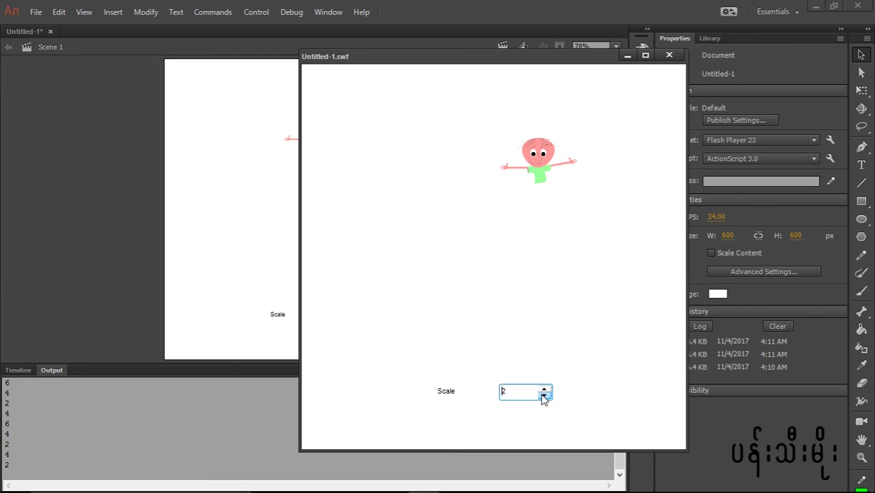
{"action": "left_click", "coordinate": [543, 394]}
{"action": "left_click", "coordinate": [543, 395]}
{"action": "left_click", "coordinate": [544, 389]}
{"action": "left_click", "coordinate": [544, 389]}
{"action": "left_click", "coordinate": [544, 389]}
{"action": "left_click", "coordinate": [544, 389]}
{"action": "left_click", "coordinate": [544, 397]}
{"action": "left_click", "coordinate": [544, 396]}
{"action": "left_click", "coordinate": [544, 396]}
{"action": "left_click", "coordinate": [544, 396]}
{"action": "left_click", "coordinate": [544, 389]}
{"action": "left_click", "coordinate": [544, 389]}
{"action": "left_click", "coordinate": [544, 389]}
{"action": "left_click", "coordinate": [544, 389]}
{"action": "left_click", "coordinate": [544, 396]}
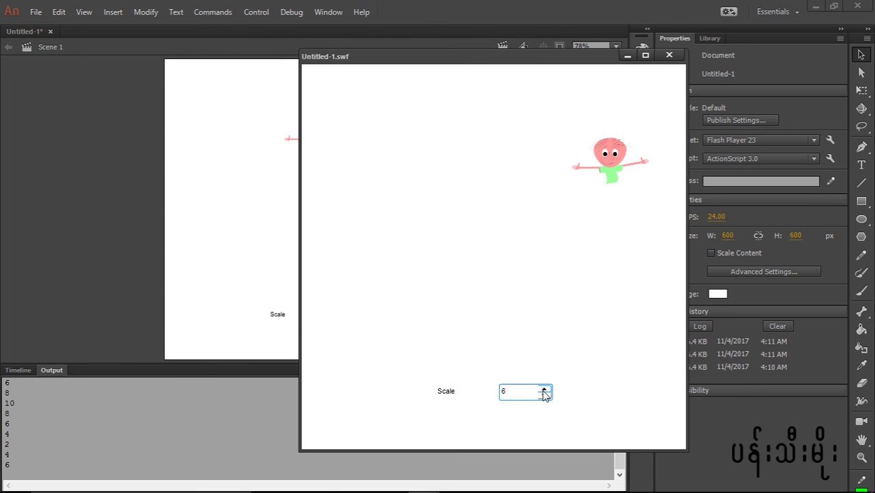